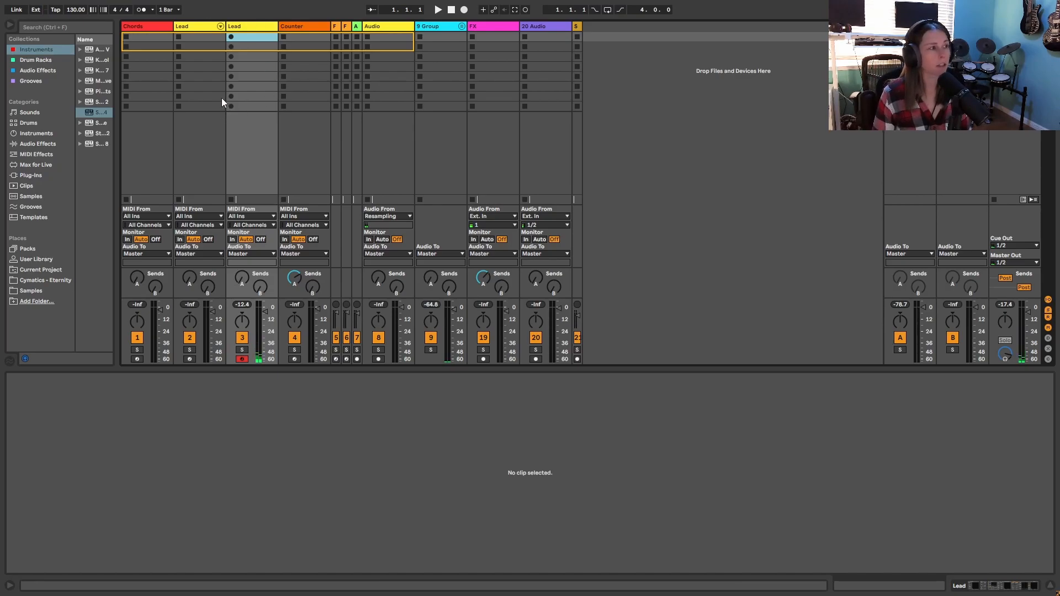
- Record a four-bar MIDI melody into the first clip slot of the third track, Lead, and loop it
{"action": "left_click", "coordinate": [231, 37]}
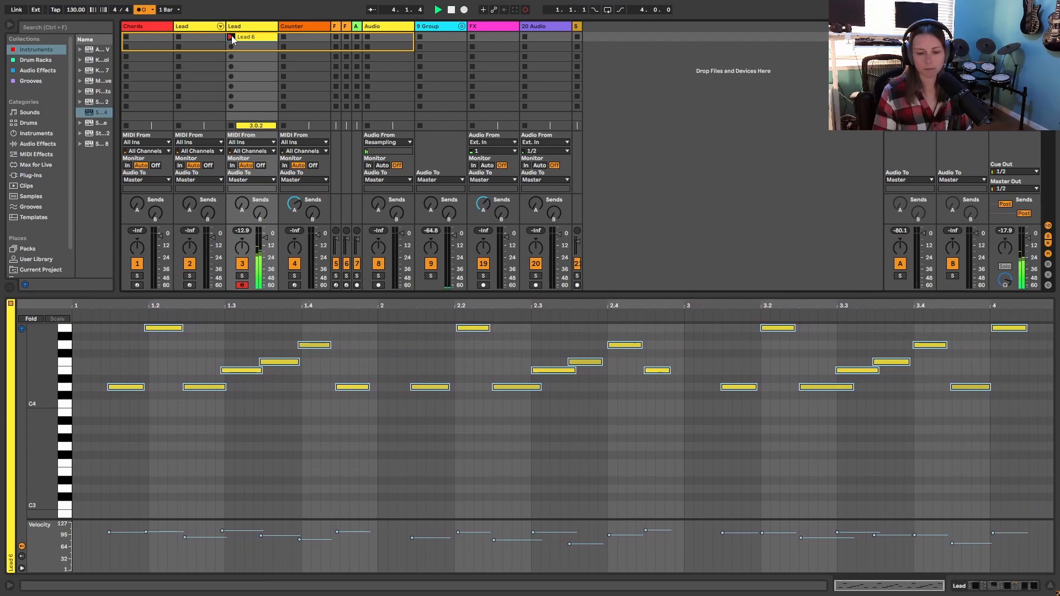
{"action": "left_click", "coordinate": [231, 37]}
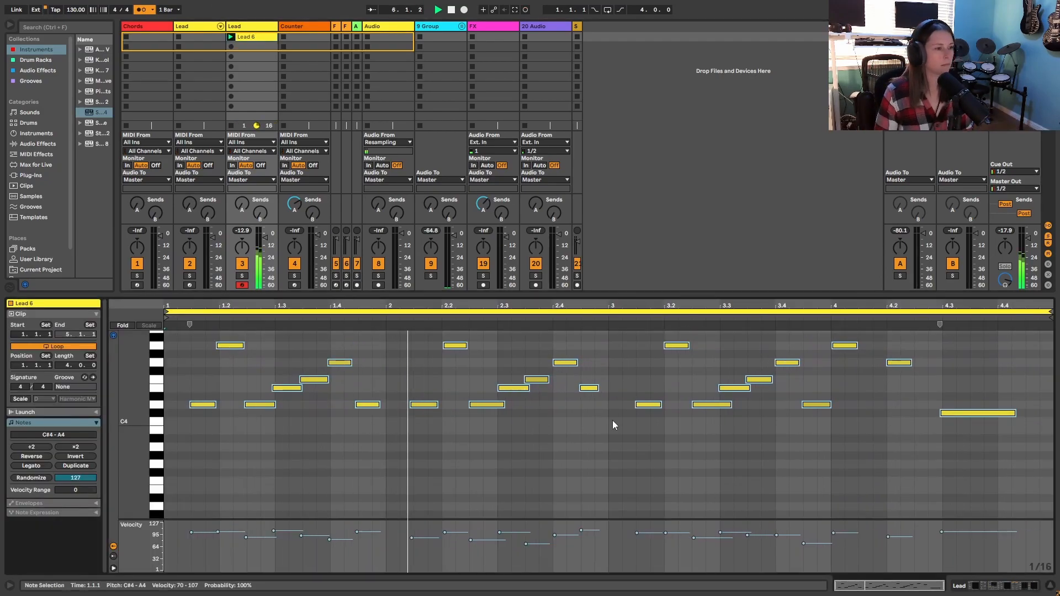
- Create a MIDI clip on the Chords track and draw a one-bar chord of D2, A2, F3 and D4
{"action": "left_click", "coordinate": [144, 26]}
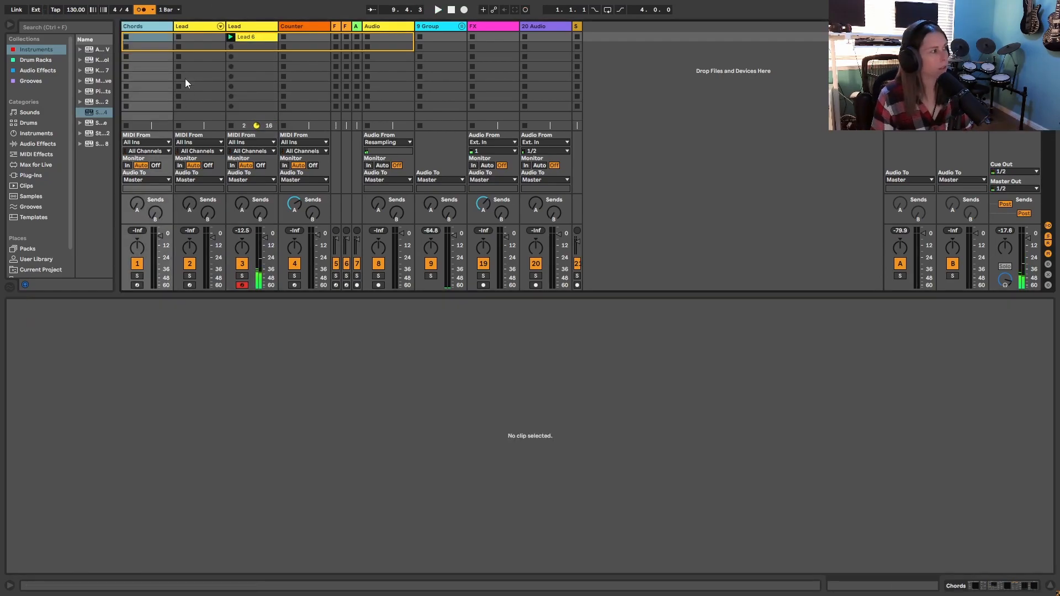
{"action": "key", "text": "ctrl+shift+m"}
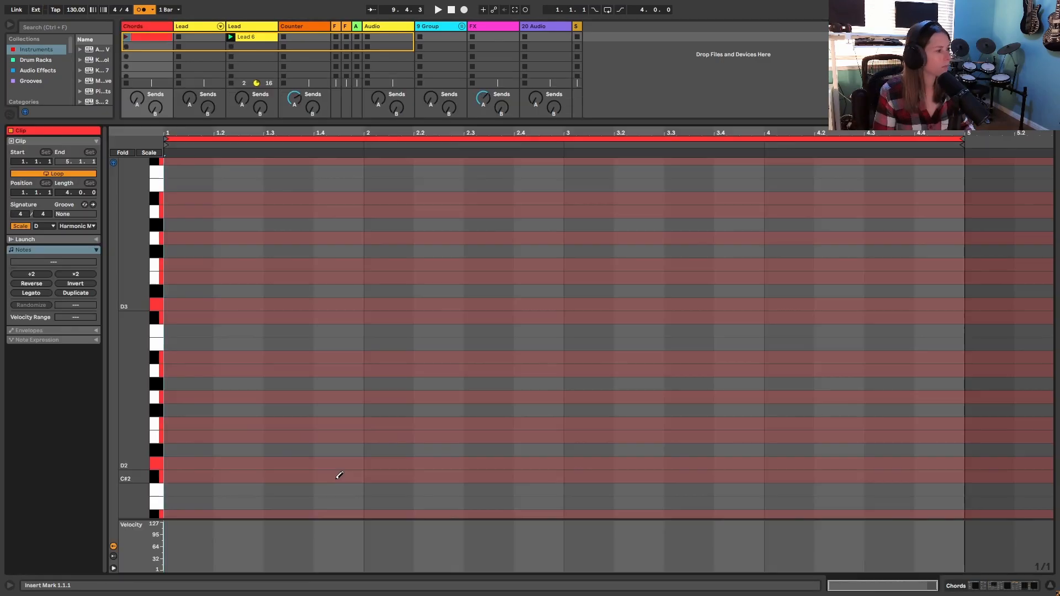
{"action": "left_click", "coordinate": [185, 459]}
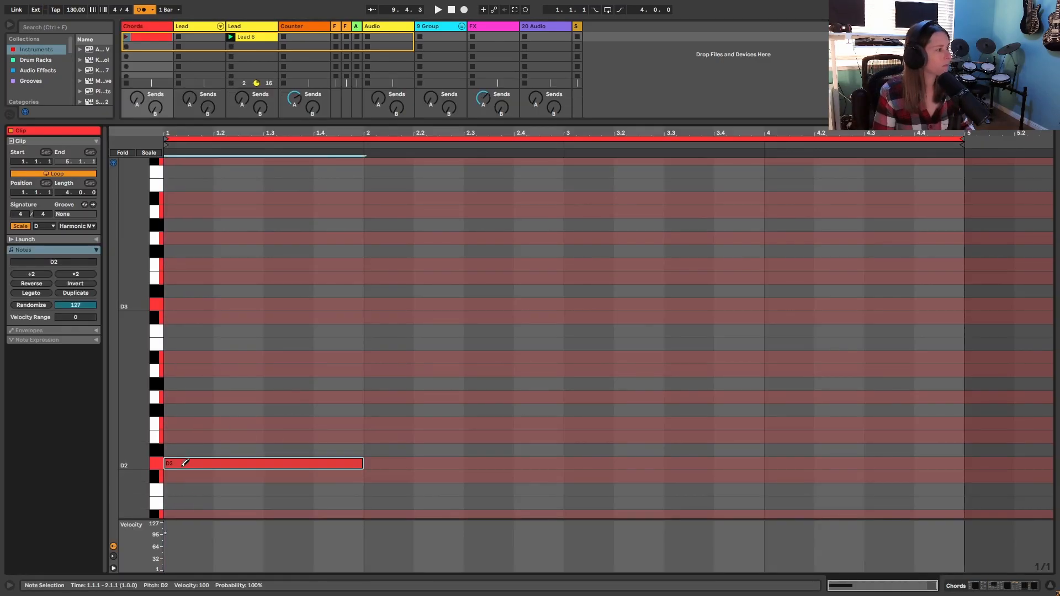
{"action": "left_click", "coordinate": [175, 370]}
{"action": "scroll", "coordinate": [175, 370], "scroll_direction": "up", "scroll_amount": 1}
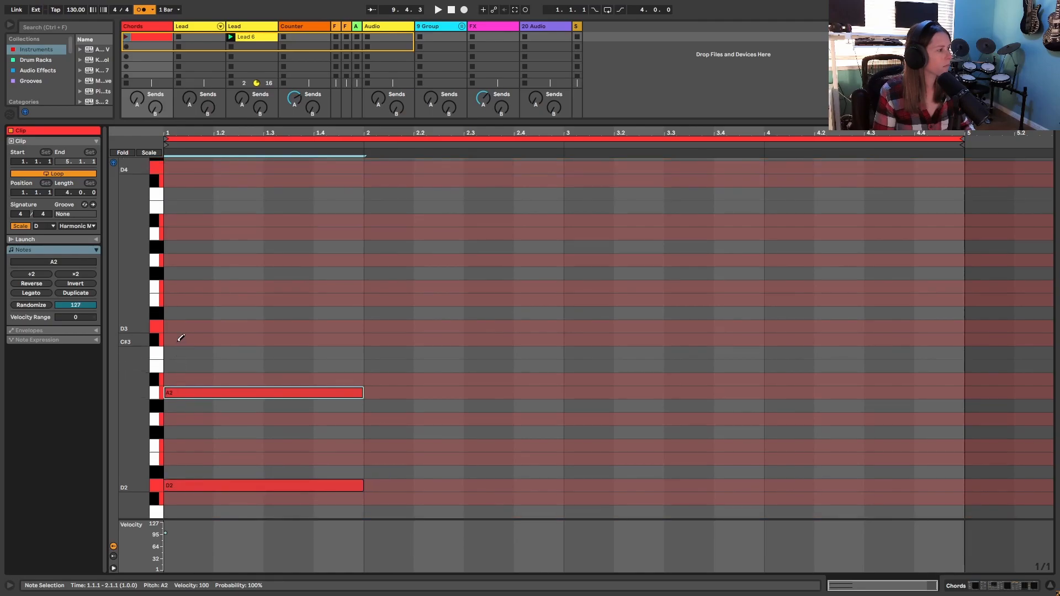
{"action": "left_click", "coordinate": [190, 286]}
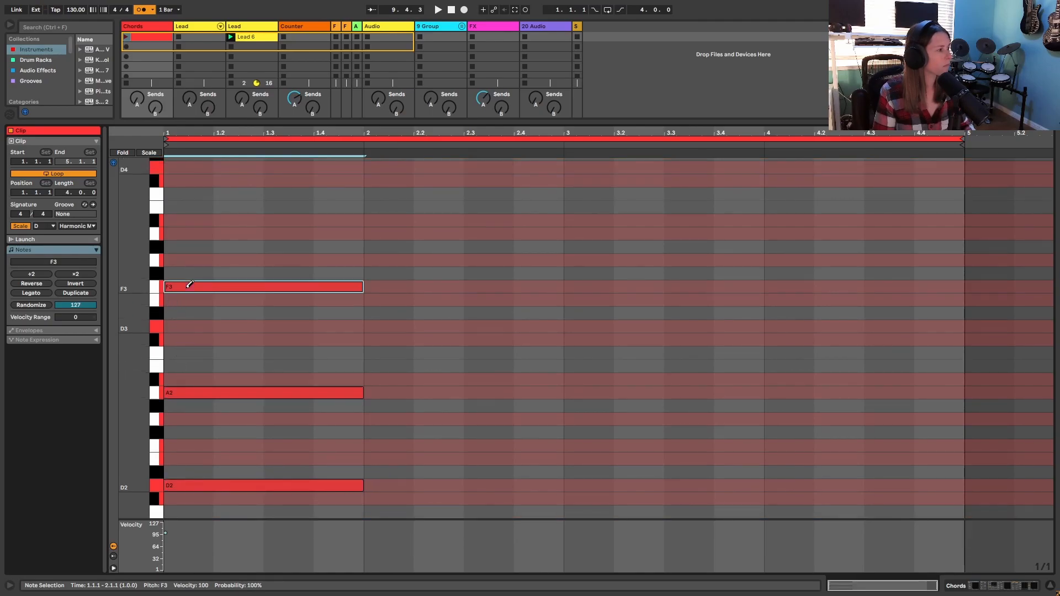
{"action": "scroll", "coordinate": [195, 291], "scroll_direction": "up", "scroll_amount": 1}
{"action": "left_click", "coordinate": [200, 176]}
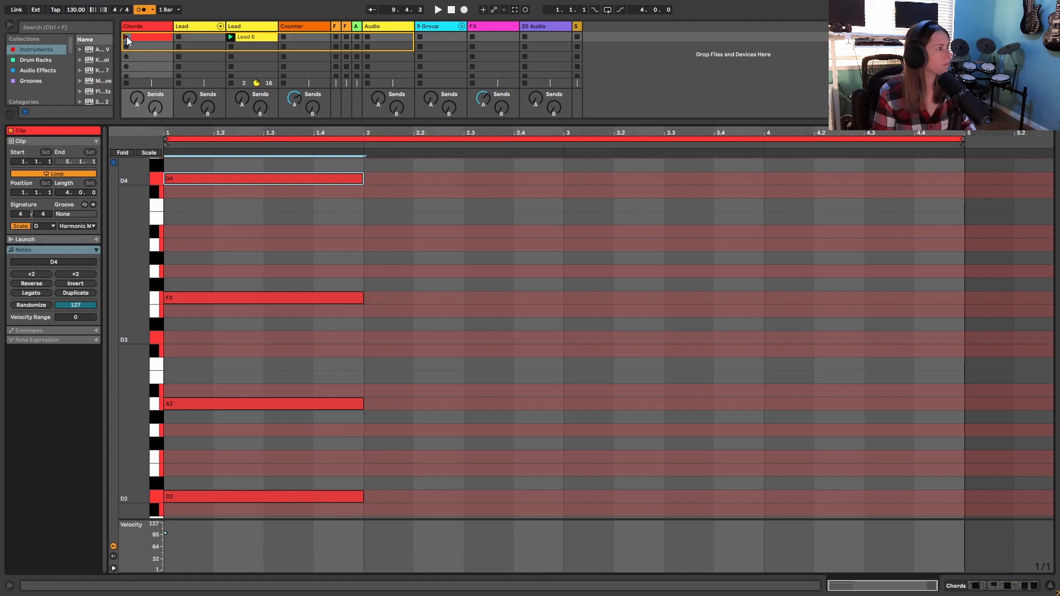
- Draw a bar-2 chord of G2, D3, G3 and B♭3 in the Chords clip and play it back with the metronome off
{"action": "left_click", "coordinate": [127, 38]}
{"action": "left_click", "coordinate": [453, 10]}
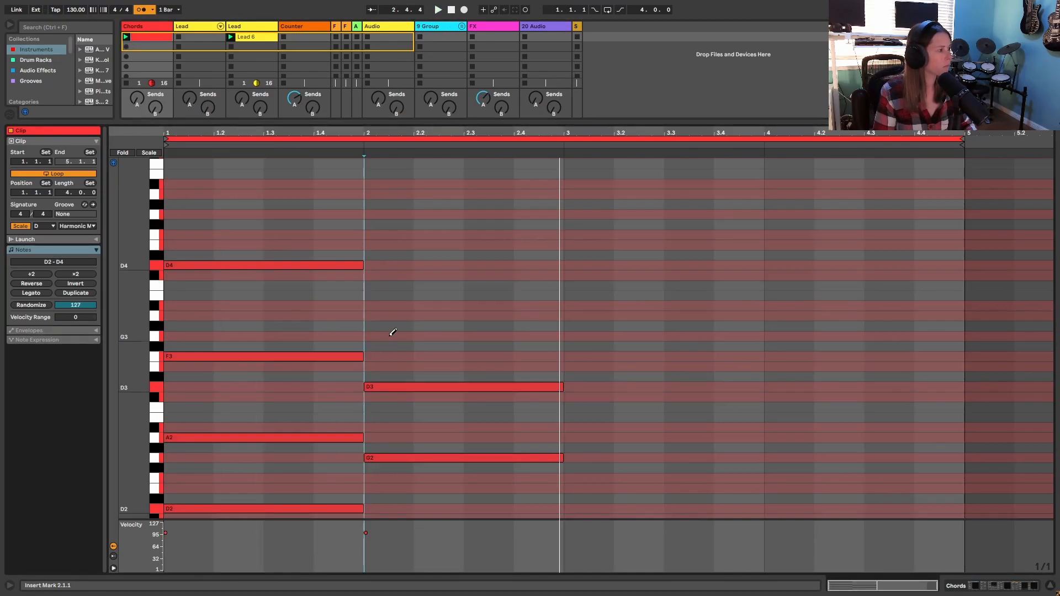
{"action": "left_click", "coordinate": [389, 335]}
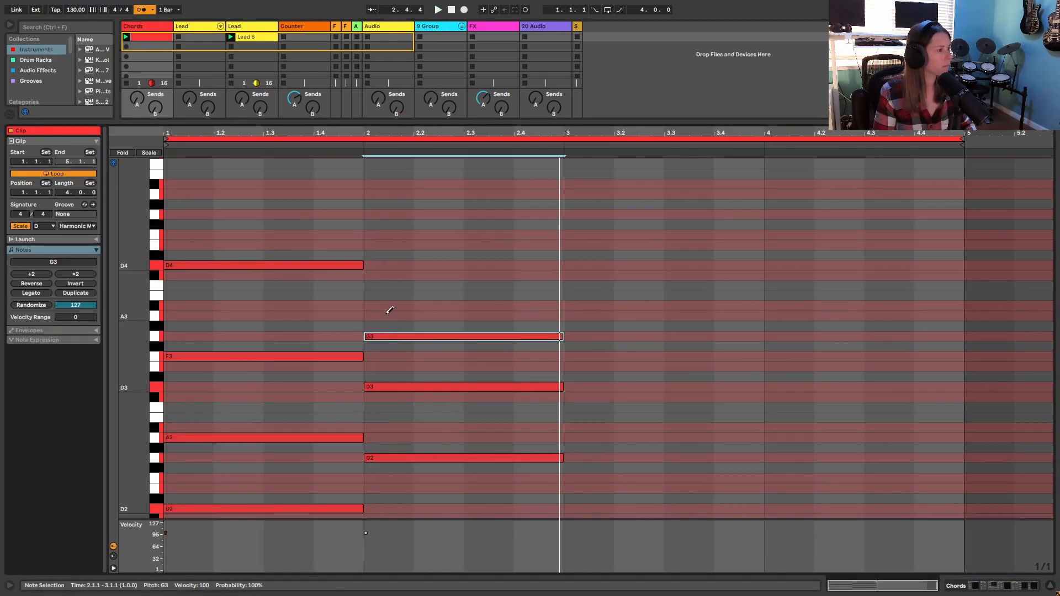
{"action": "left_click", "coordinate": [389, 305]}
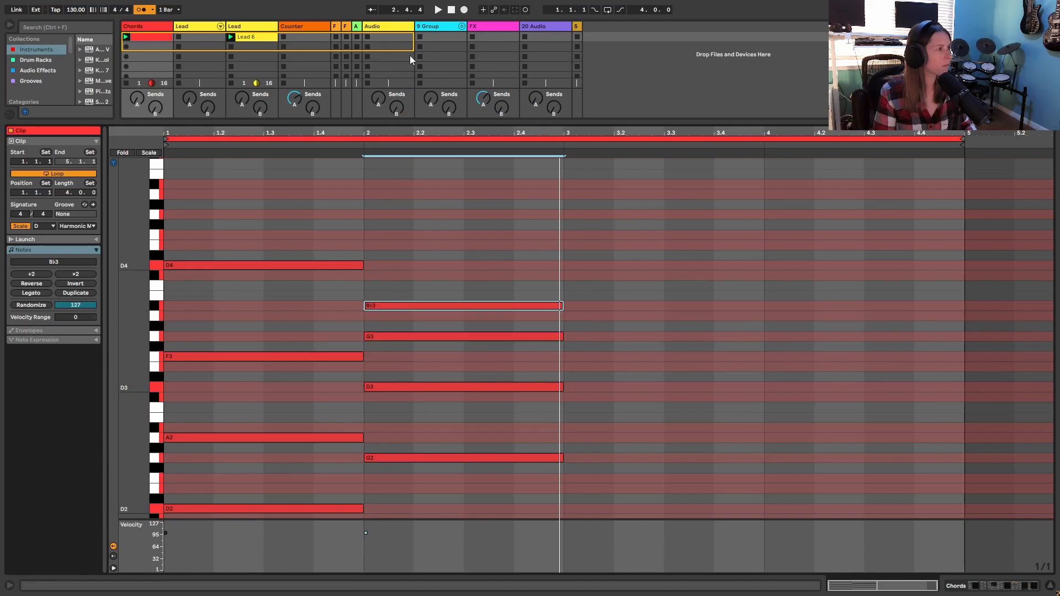
{"action": "left_click", "coordinate": [438, 10]}
{"action": "left_click", "coordinate": [136, 11]}
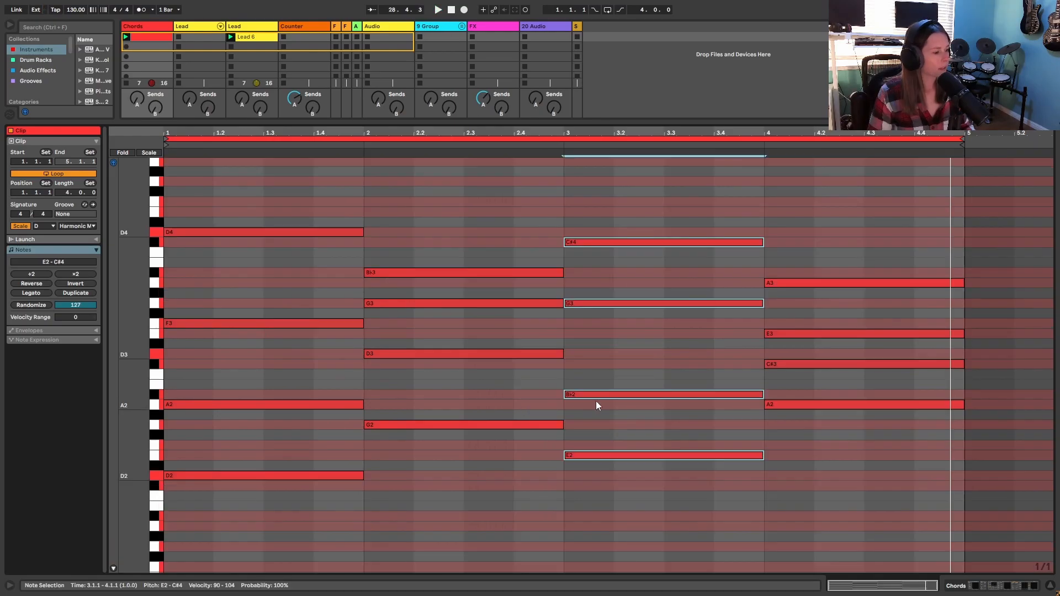
- Select the chords in bars 2, 3 and 4 of the Chords clip one after another to examine their voicings
{"action": "left_click", "coordinate": [295, 531]}
{"action": "left_click_drag", "start_coordinate": [467, 505], "coordinate": [437, 231]}
{"action": "left_click_drag", "start_coordinate": [663, 516], "coordinate": [647, 243]}
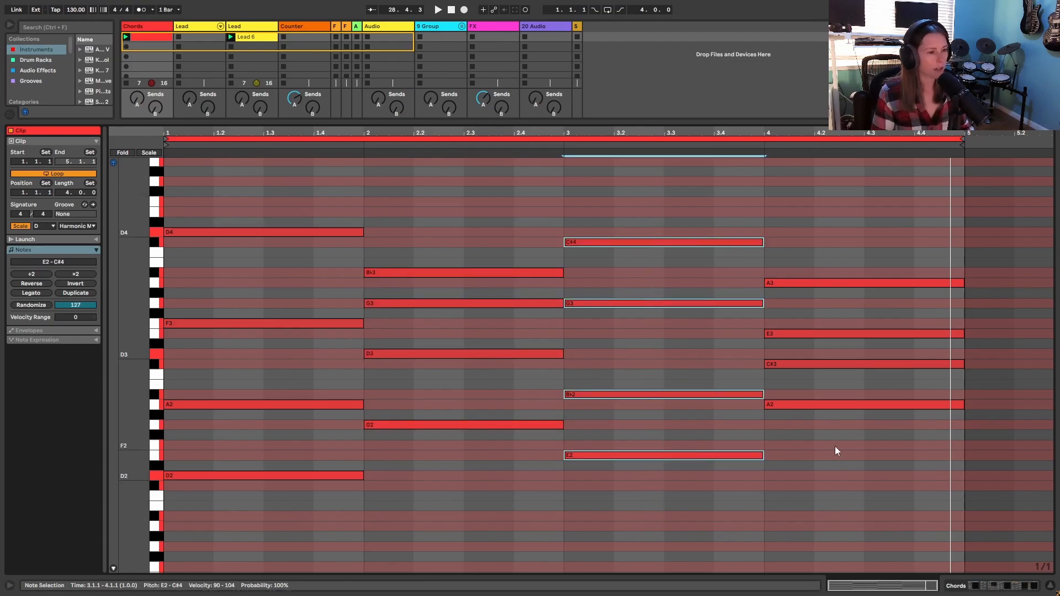
{"action": "left_click_drag", "start_coordinate": [878, 458], "coordinate": [800, 175]}
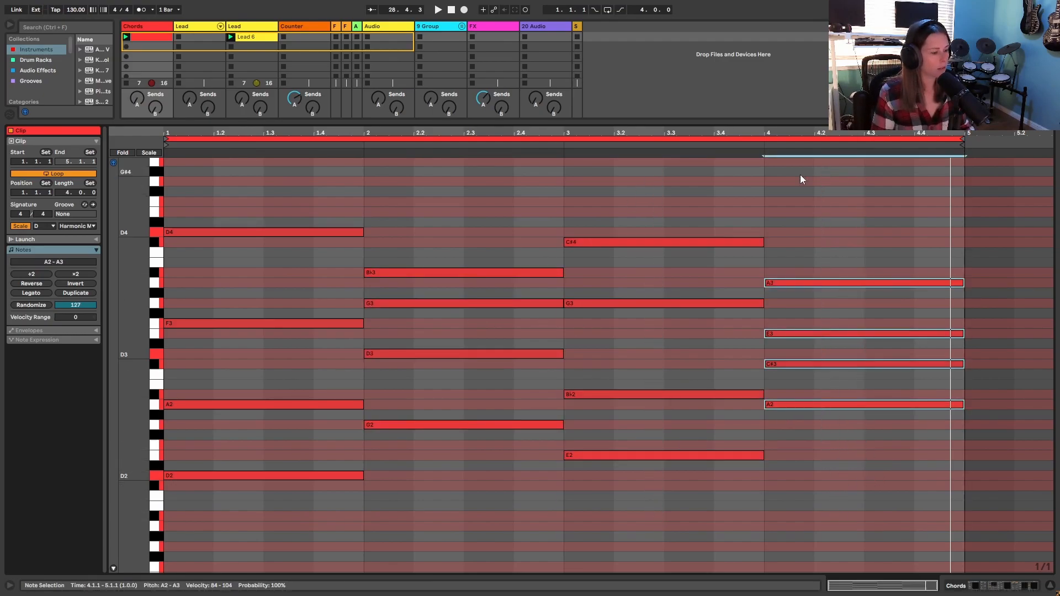
- Record a four-bar melody of A4, B♭4, C#4 and A3 into the first clip slot of the second track, Lead
{"action": "left_click_drag", "start_coordinate": [754, 123], "coordinate": [774, 531]}
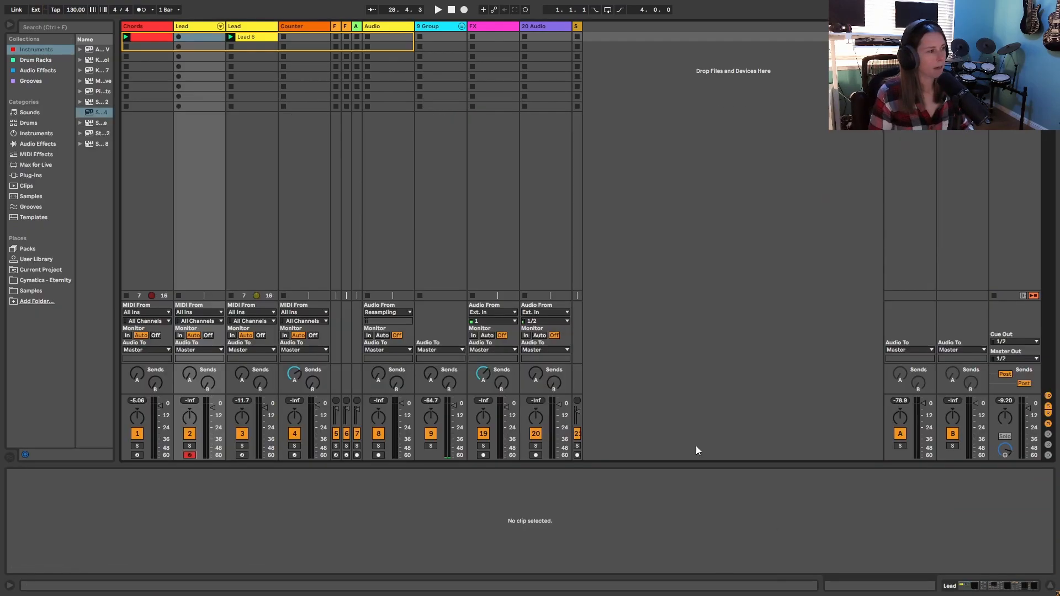
{"action": "left_click", "coordinate": [974, 586]}
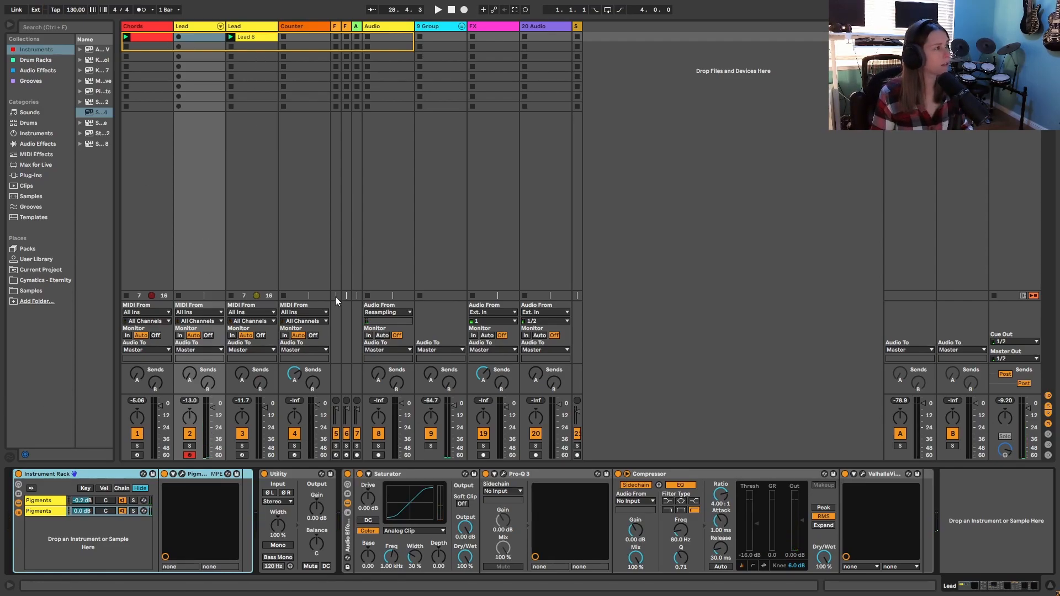
{"action": "left_click", "coordinate": [179, 36]}
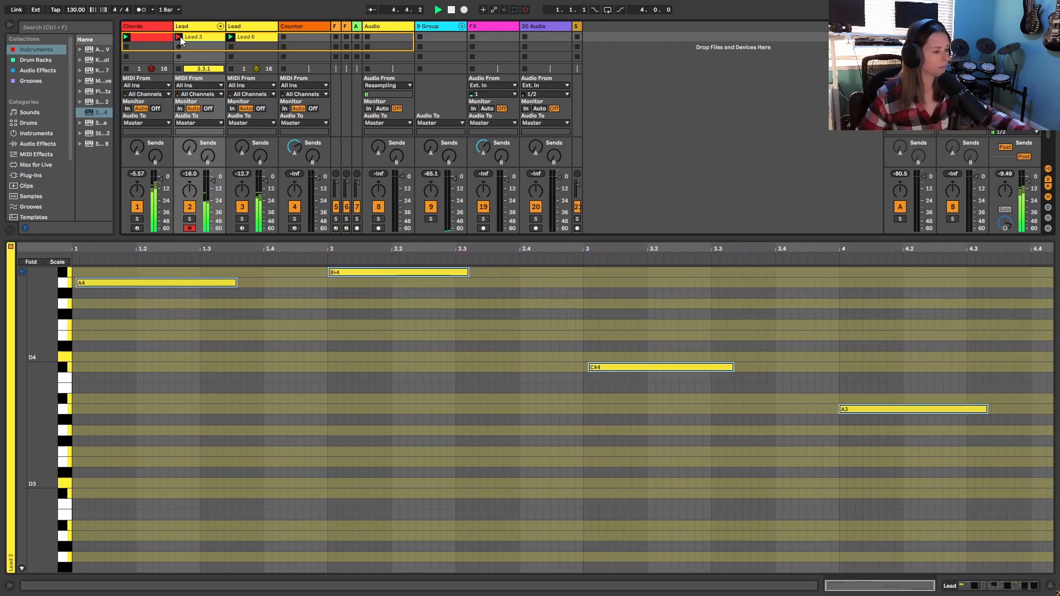
{"action": "left_click", "coordinate": [180, 36]}
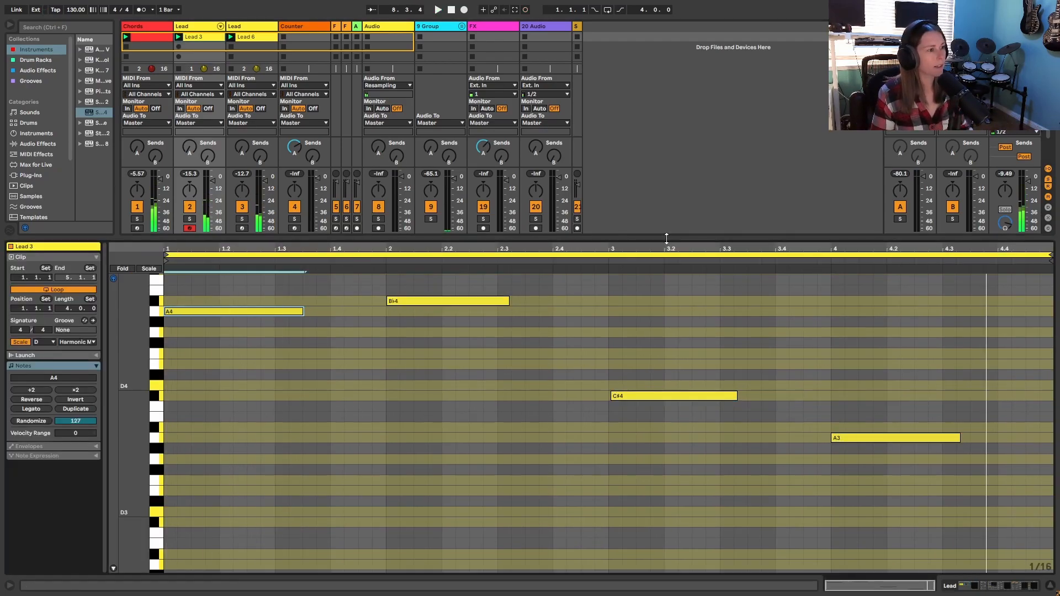
- Select the Chords clip and both Lead clips and move them into the arrangement at bar 1
{"action": "left_click_drag", "start_coordinate": [666, 239], "coordinate": [627, 461]}
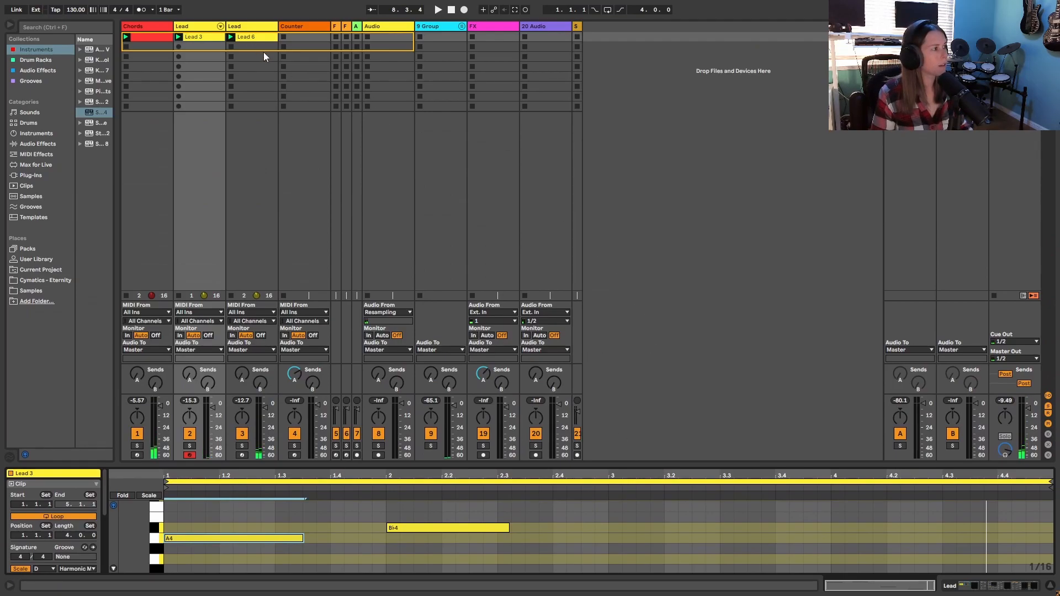
{"action": "left_click_drag", "start_coordinate": [274, 45], "coordinate": [140, 36]}
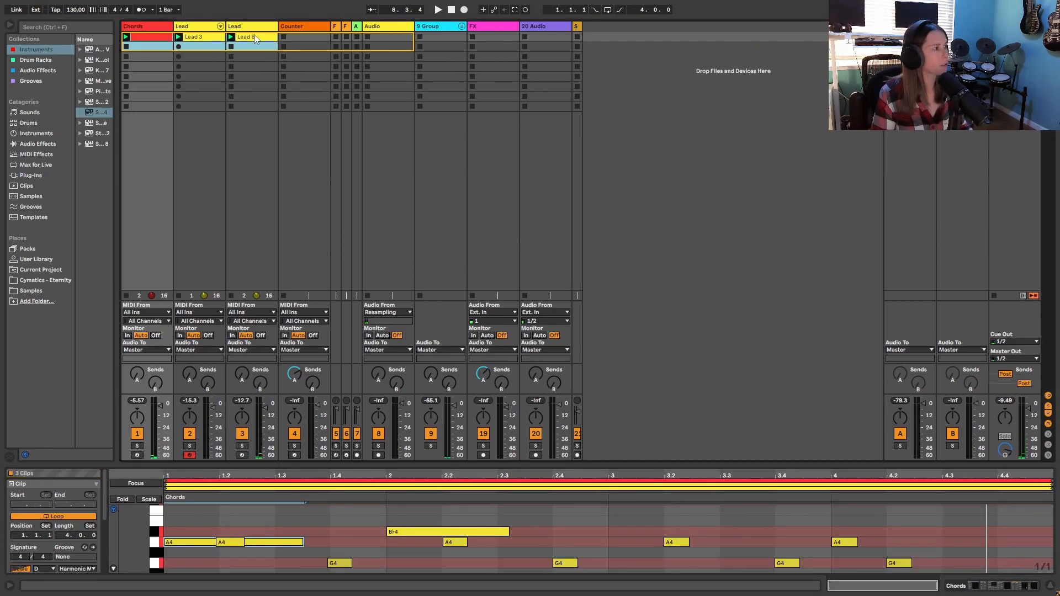
{"action": "left_click_drag", "start_coordinate": [254, 35], "coordinate": [128, 144]}
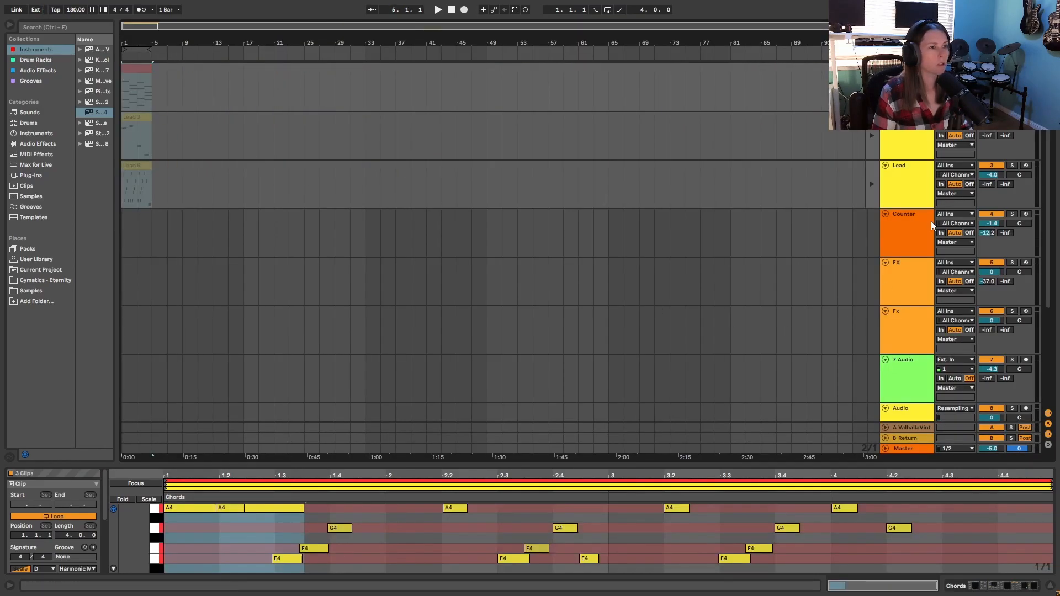
- Insert an audio track below the second Lead track and set its input to Resampling
{"action": "left_click", "coordinate": [872, 52]}
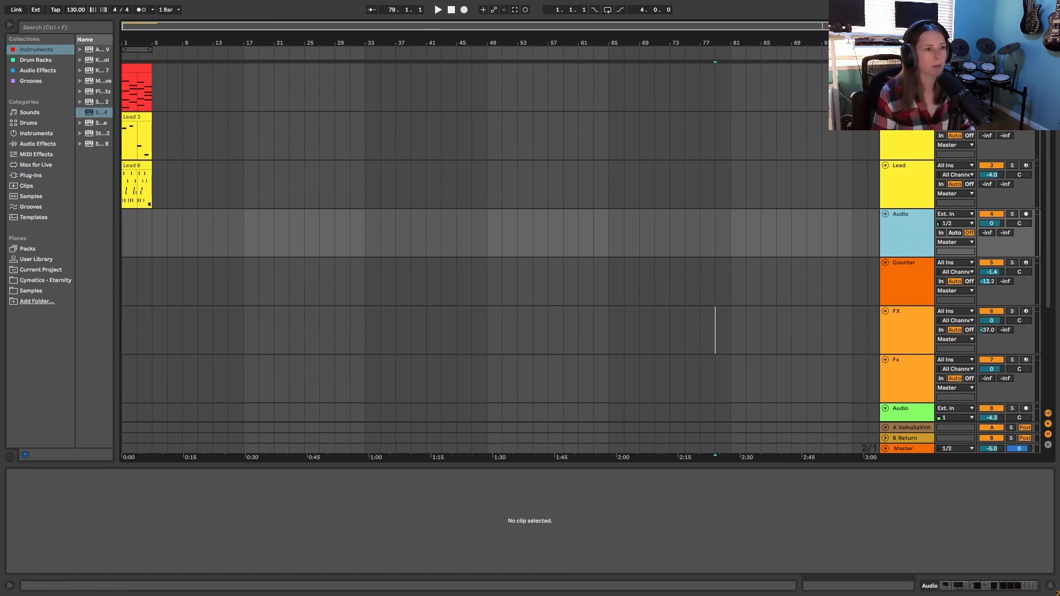
{"action": "left_click", "coordinate": [953, 214]}
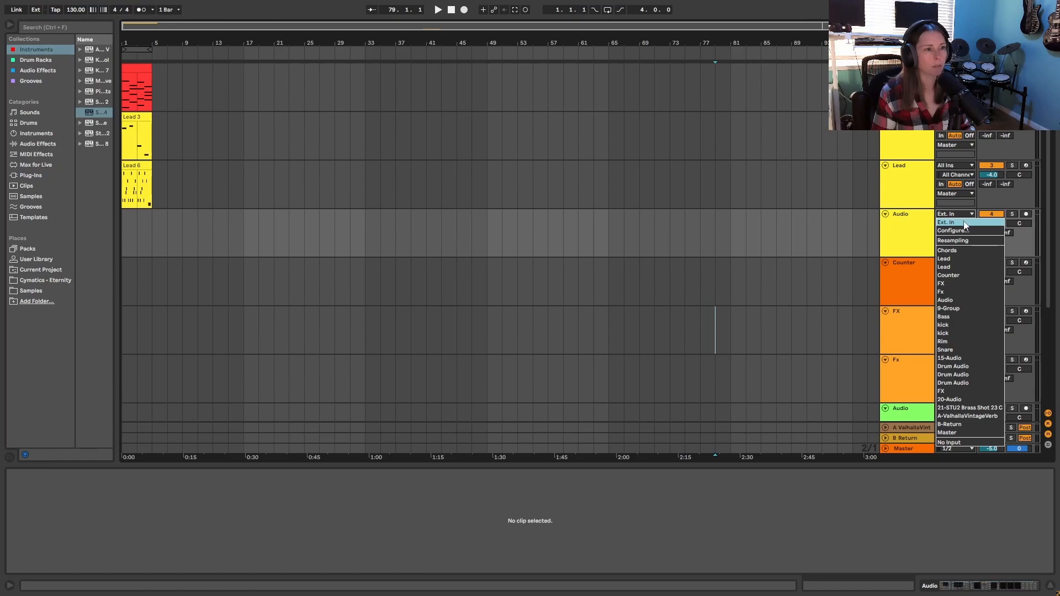
{"action": "left_click", "coordinate": [959, 240]}
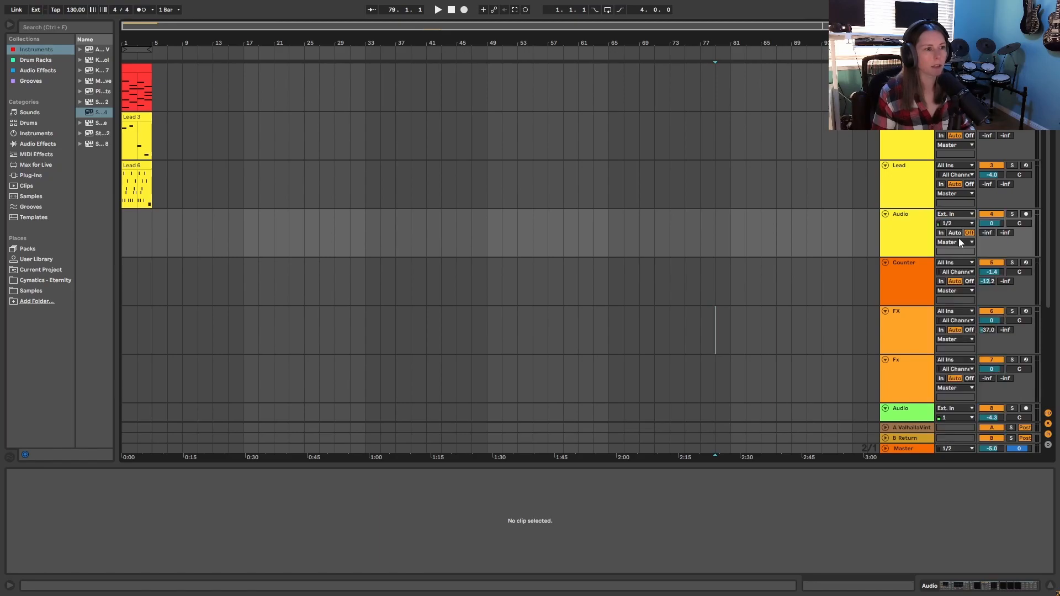
- Arm the resampling audio track and record the arrangement into it from bar 1
{"action": "left_click", "coordinate": [1026, 214]}
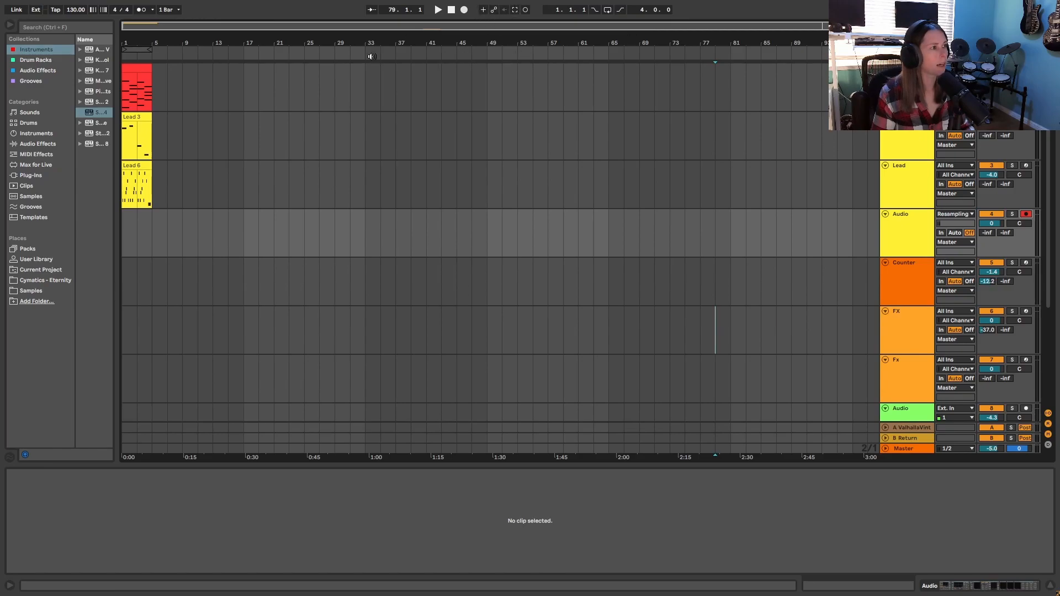
{"action": "left_click", "coordinate": [451, 10]}
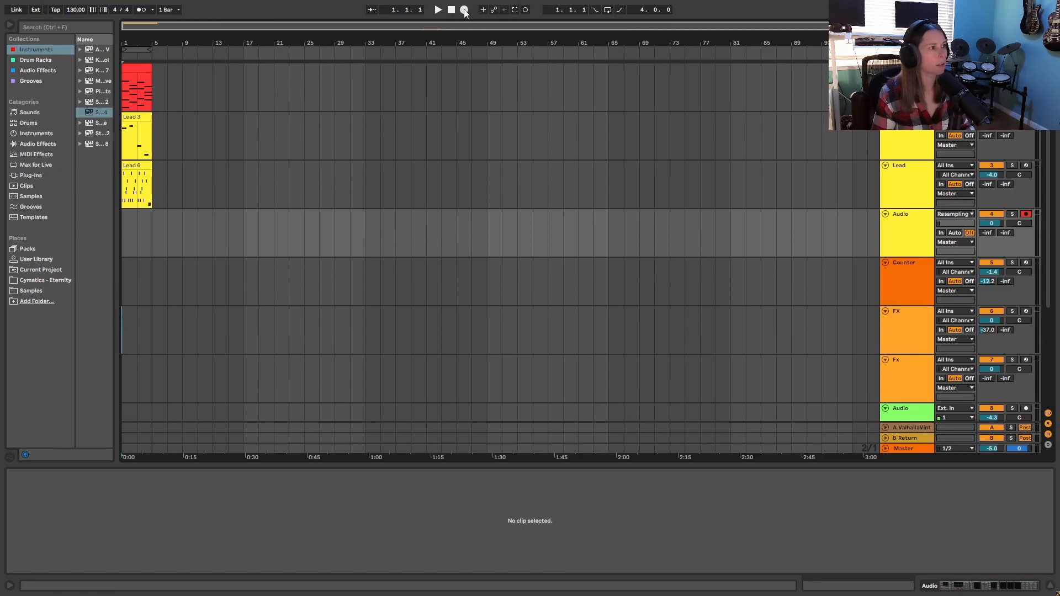
{"action": "left_click", "coordinate": [464, 10]}
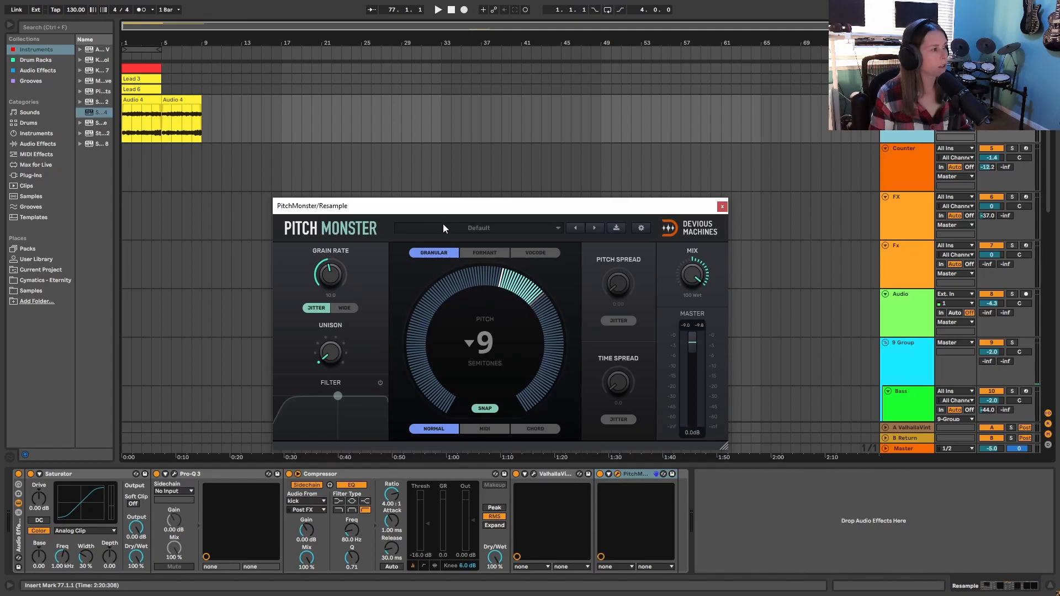
- Play the resampled audio from bar 1 through Pitch Monster, then close the plug-in window
{"action": "left_click", "coordinate": [438, 10]}
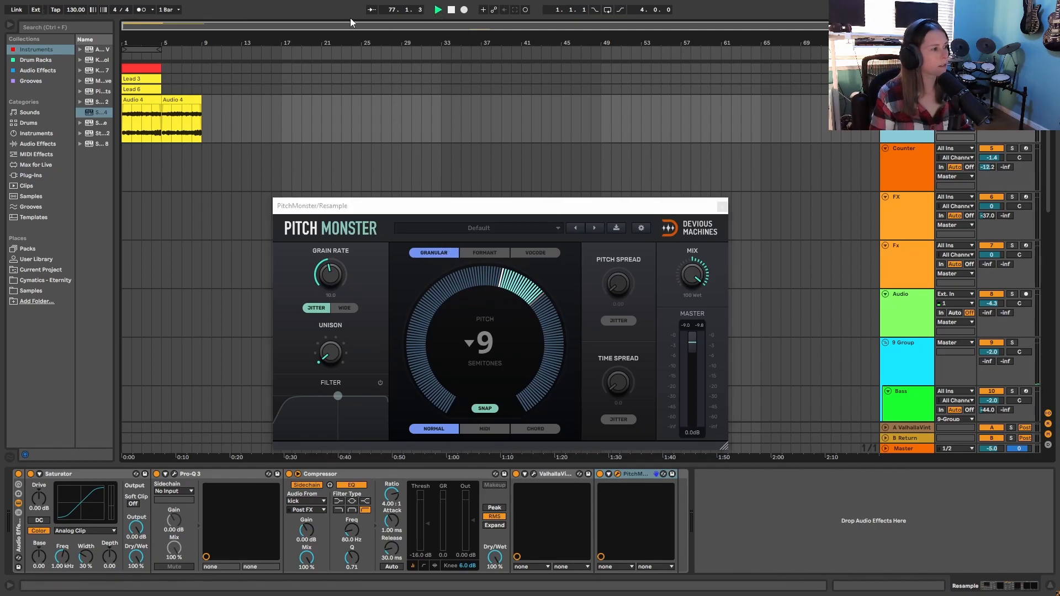
{"action": "left_click", "coordinate": [451, 11]}
{"action": "left_click", "coordinate": [439, 10]}
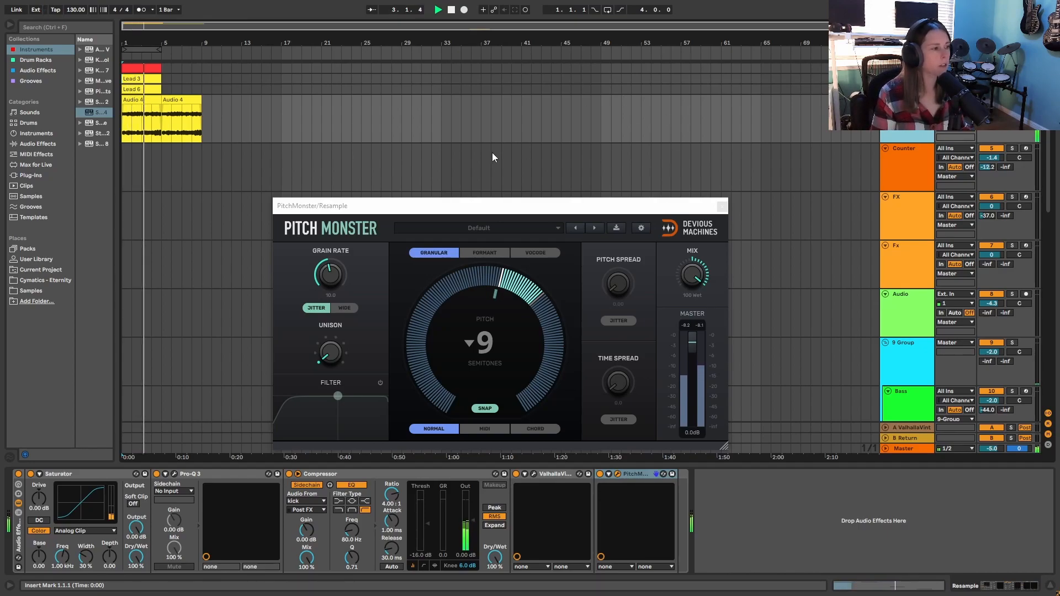
{"action": "left_click", "coordinate": [452, 11]}
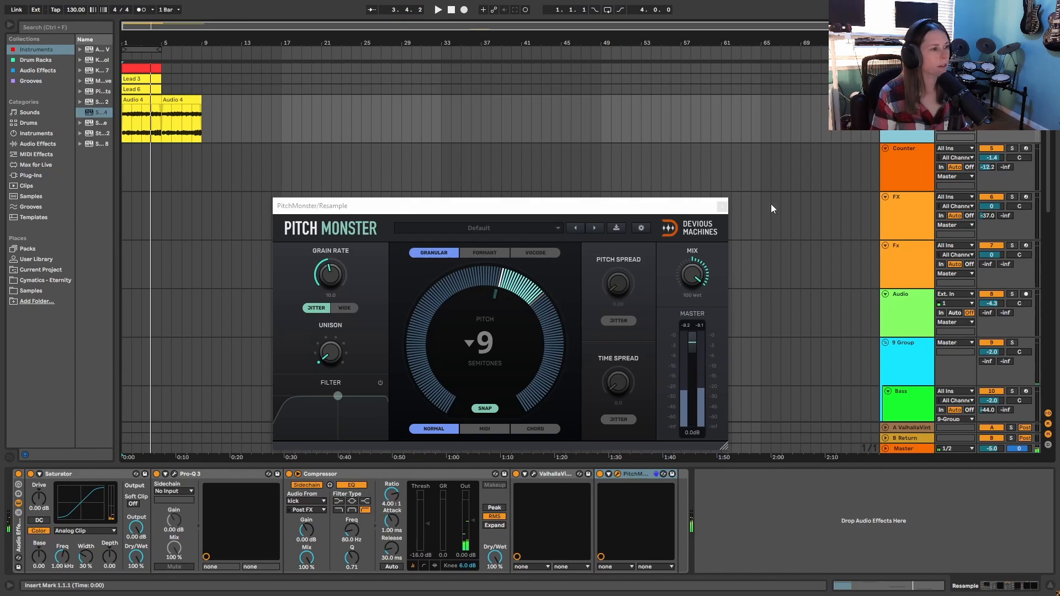
{"action": "left_click", "coordinate": [722, 206]}
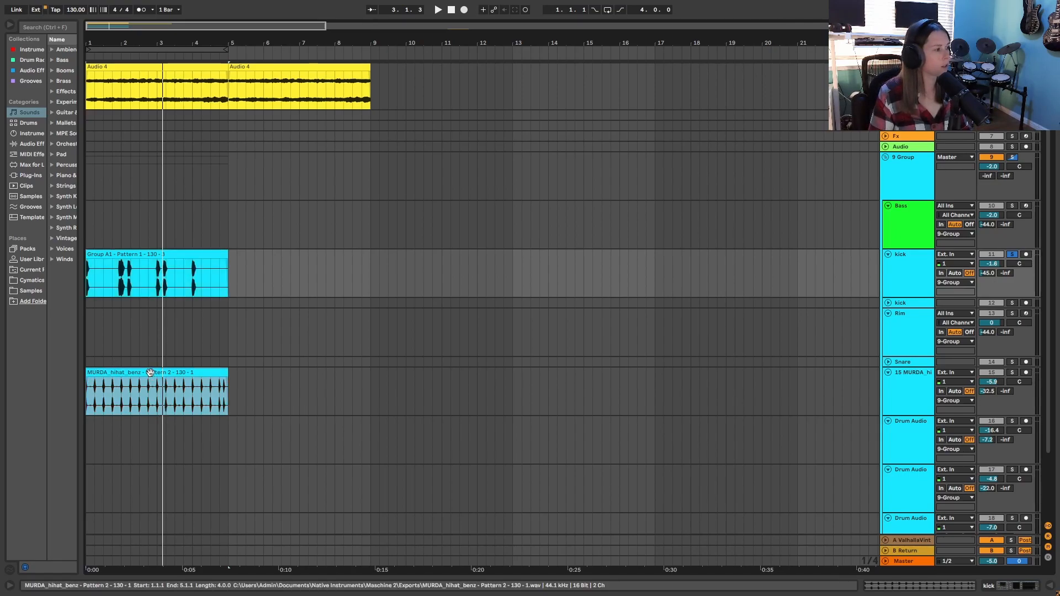
- Open the MURDA_hihat_benz clip on track 15 and enlarge its waveform for inspection
{"action": "left_click", "coordinate": [207, 384]}
{"action": "left_click", "coordinate": [923, 385]}
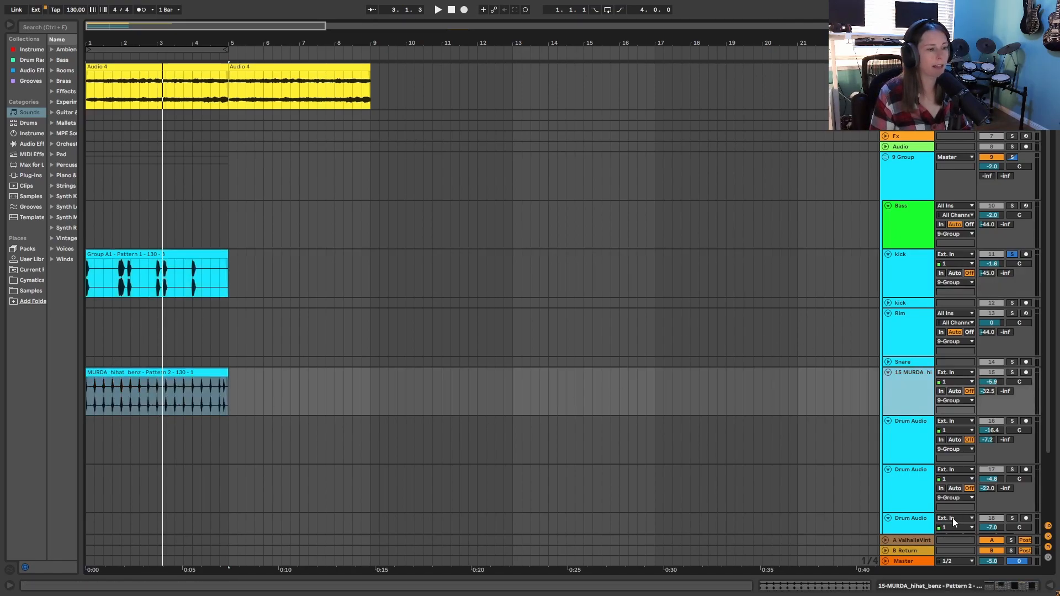
{"action": "left_click", "coordinate": [859, 590]}
{"action": "left_click_drag", "start_coordinate": [902, 467], "coordinate": [895, 289]}
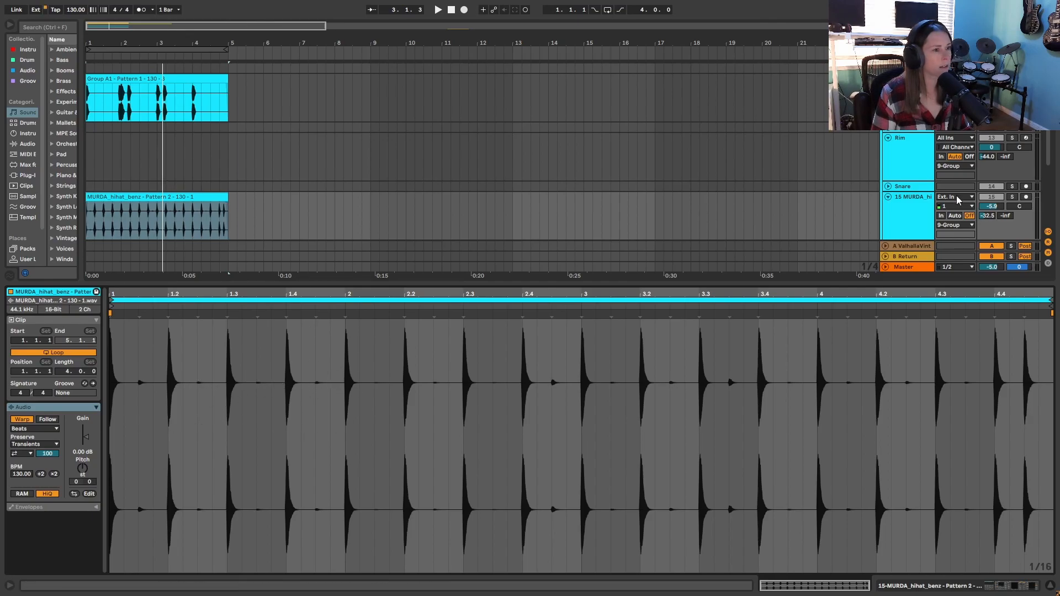
- Solo the hi-hat track, inspect its Auto Pan device and listen to the pattern from bar 1
{"action": "left_click", "coordinate": [916, 208]}
{"action": "key", "text": "s"}
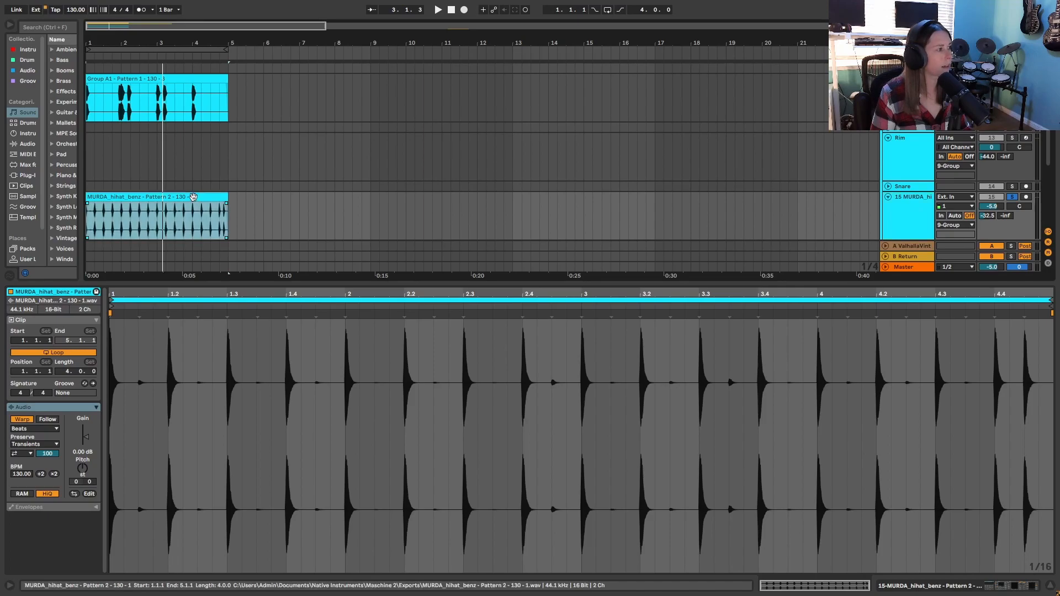
{"action": "key", "text": "shift+Tab"}
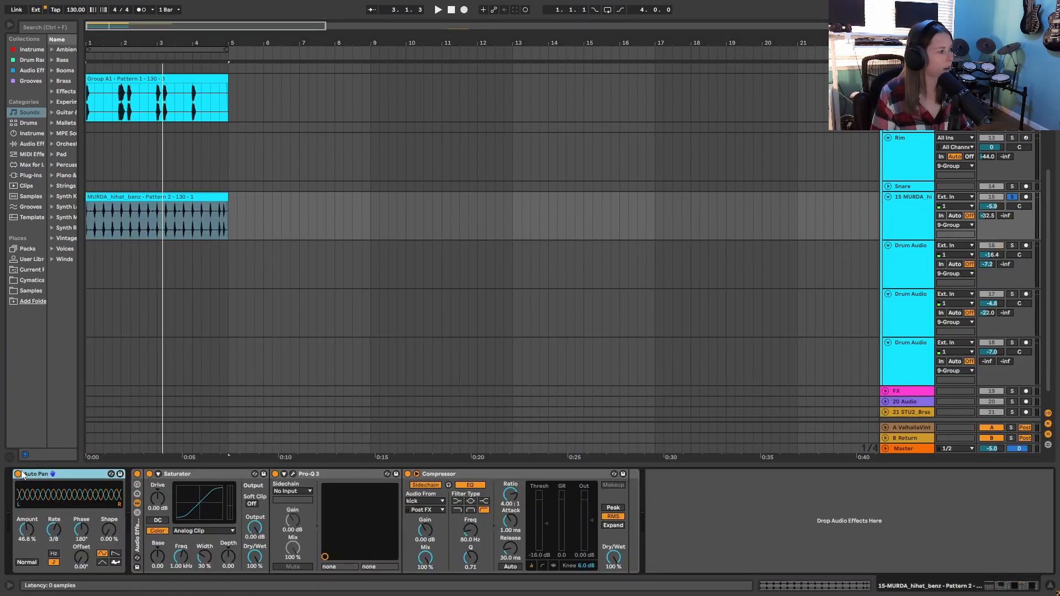
{"action": "left_click", "coordinate": [783, 587]}
{"action": "key", "text": "space"}
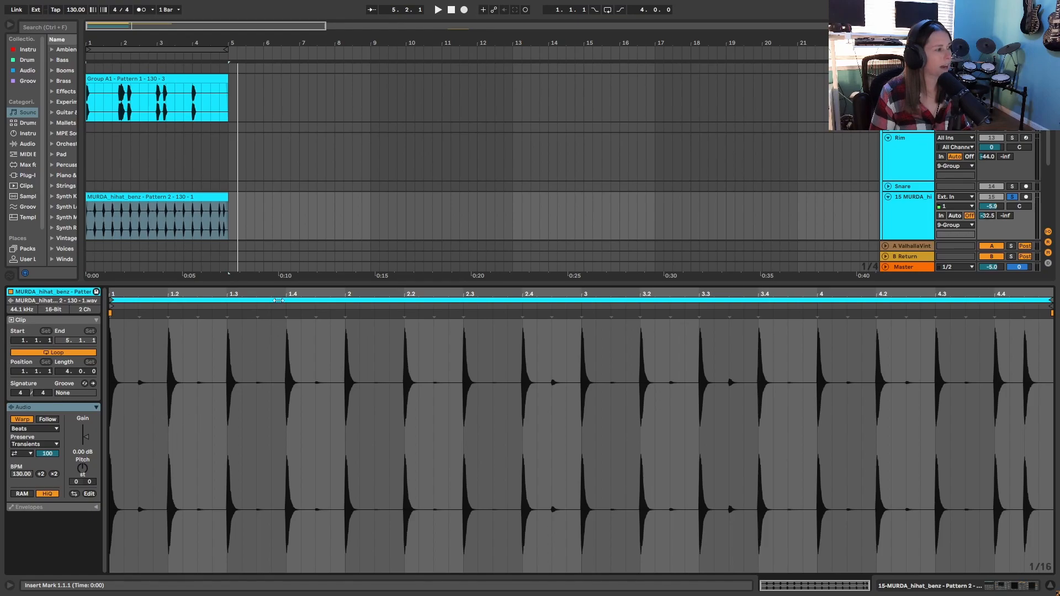
{"action": "left_click_drag", "start_coordinate": [283, 283], "coordinate": [286, 482]}
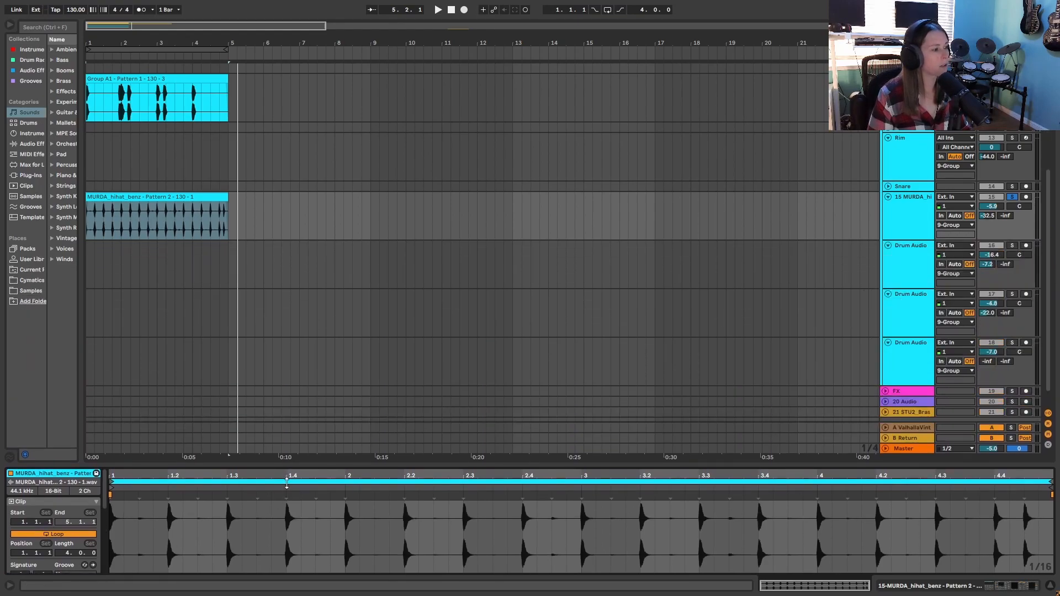
{"action": "left_click_drag", "start_coordinate": [284, 527], "coordinate": [285, 546]}
{"action": "scroll", "coordinate": [331, 385], "scroll_direction": "up", "scroll_amount": 1}
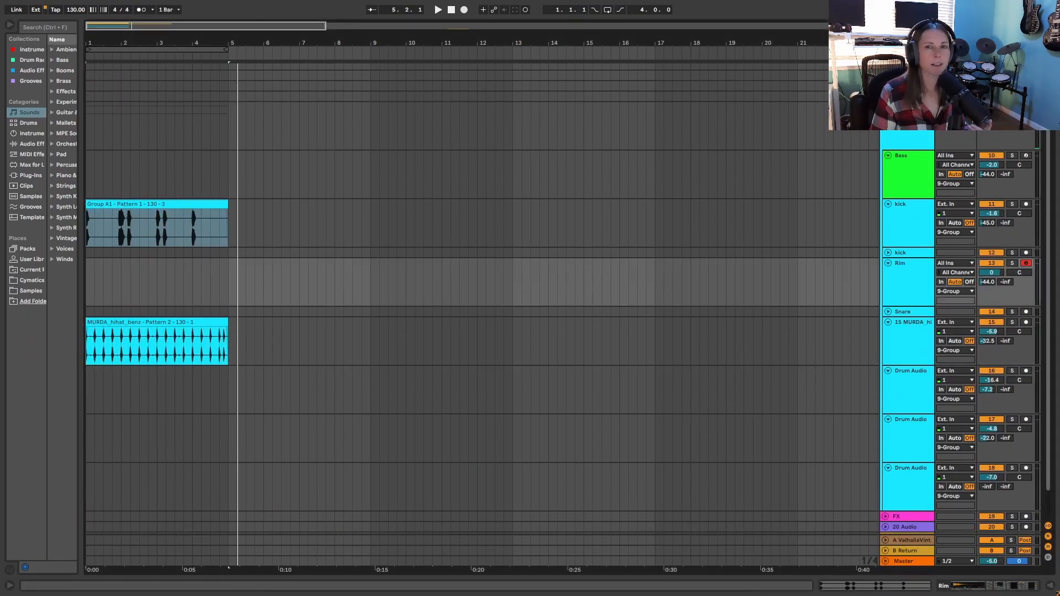
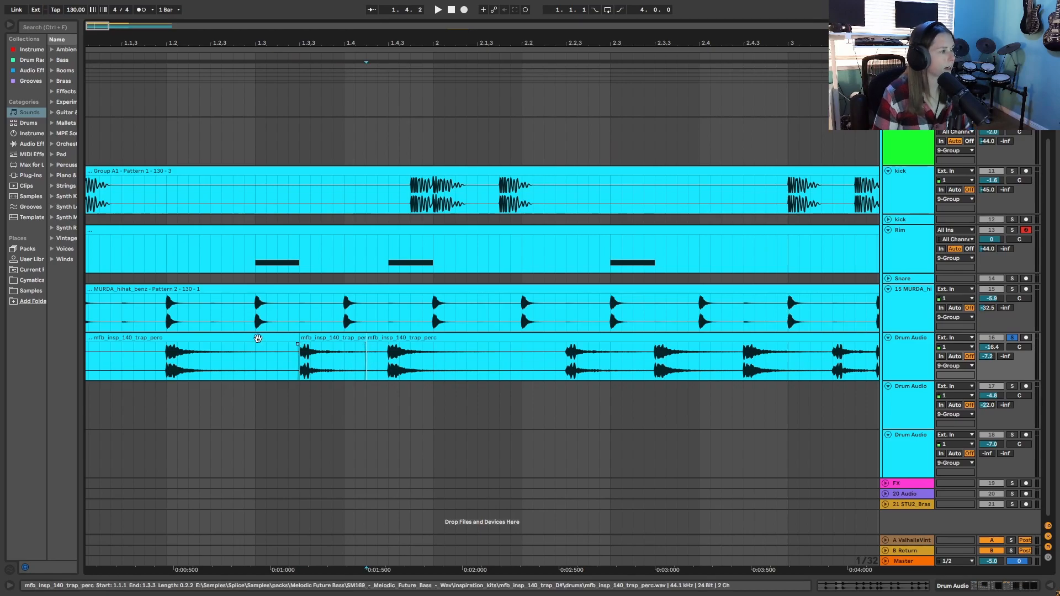
- Delete the mfb_insp_140_trap_perc clips on both sides of the short slice at 1.3.3 on track 16
{"action": "key", "text": "Delete"}
{"action": "left_click", "coordinate": [410, 338]}
{"action": "key", "text": "Delete"}
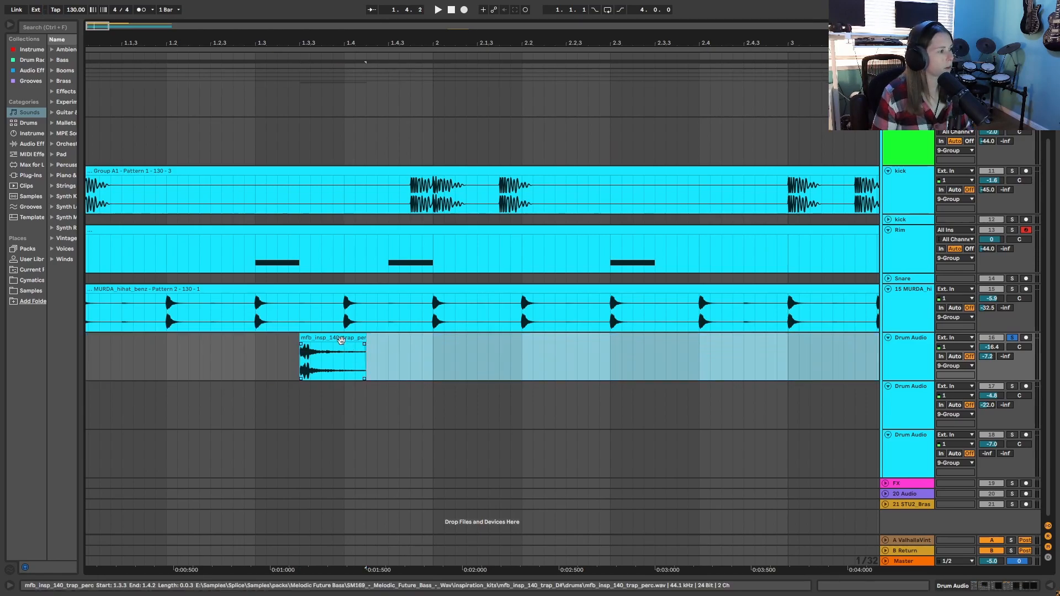
{"action": "left_click_drag", "start_coordinate": [372, 42], "coordinate": [373, 33]}
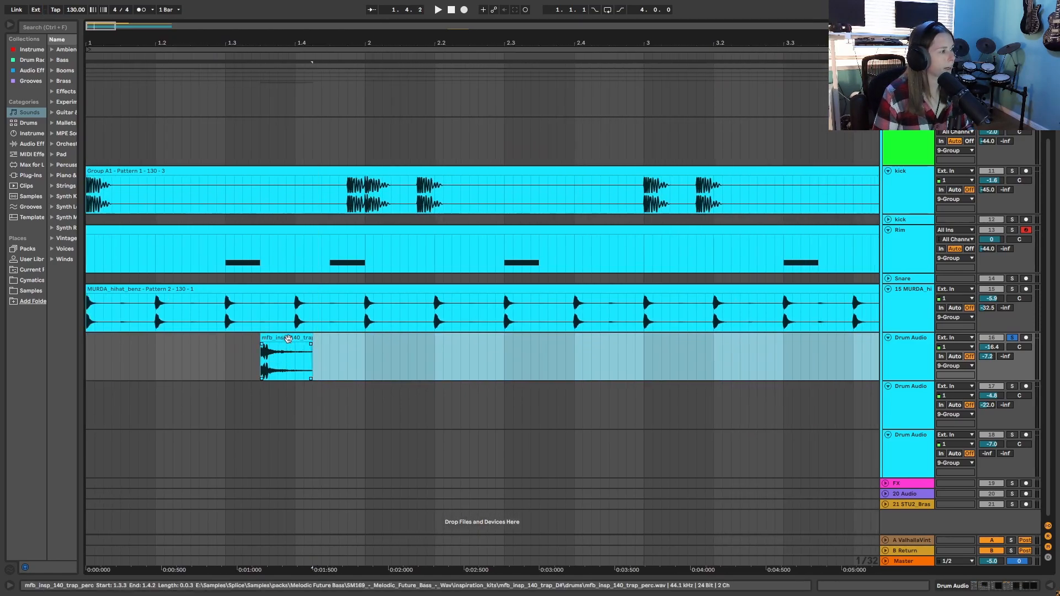
- Place the trap perc slice on beats 1.2 and 1.4, then duplicate that one-bar pattern through bar 8
{"action": "left_click_drag", "start_coordinate": [288, 338], "coordinate": [204, 353]}
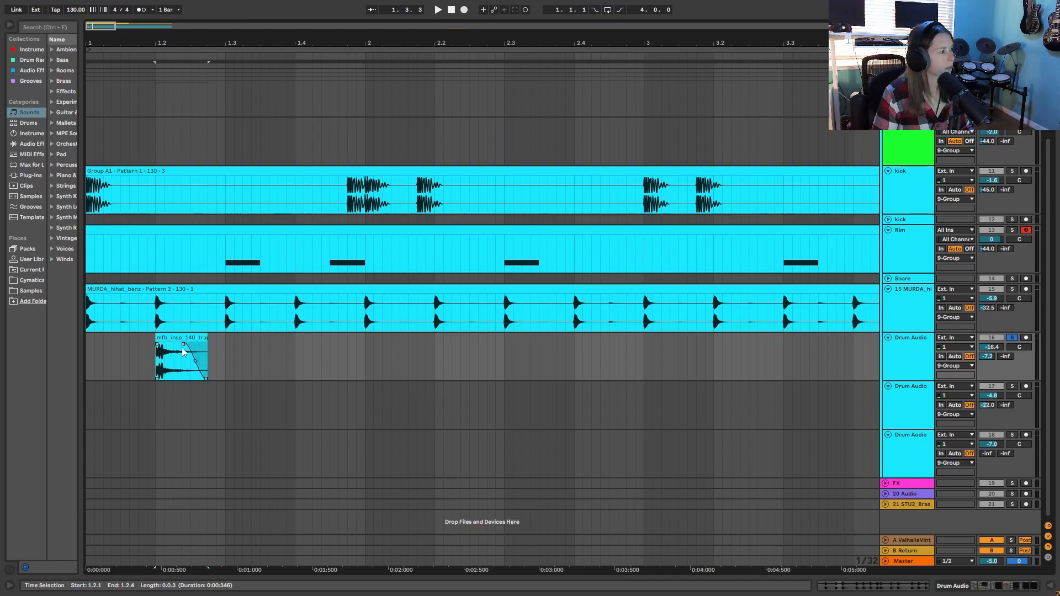
{"action": "left_click_drag", "start_coordinate": [181, 338], "coordinate": [322, 353]}
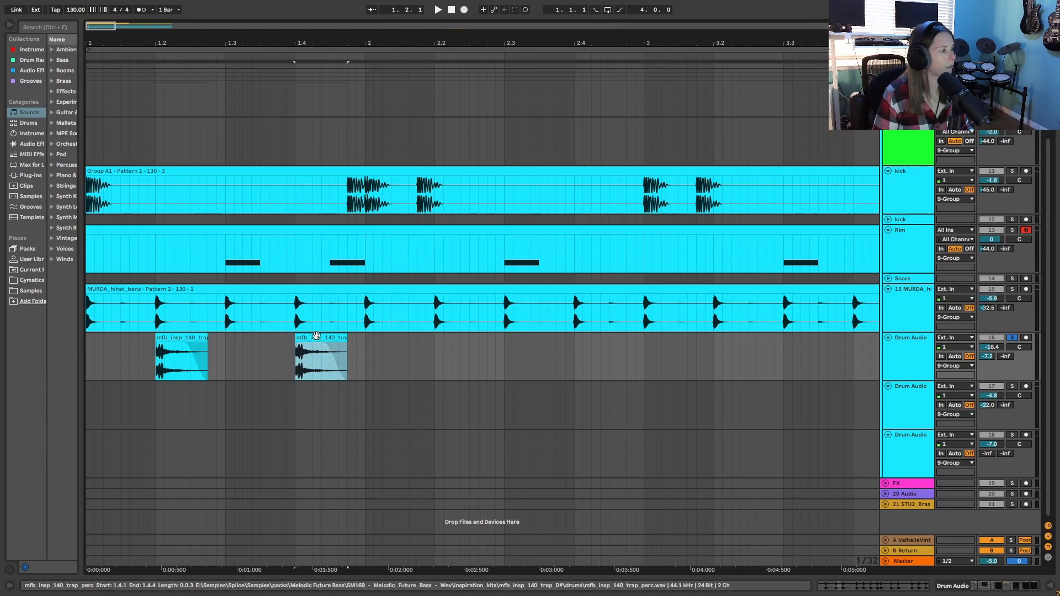
{"action": "left_click_drag", "start_coordinate": [363, 376], "coordinate": [64, 359]}
{"action": "key", "text": "ctrl+d"}
{"action": "key", "text": "minus"}
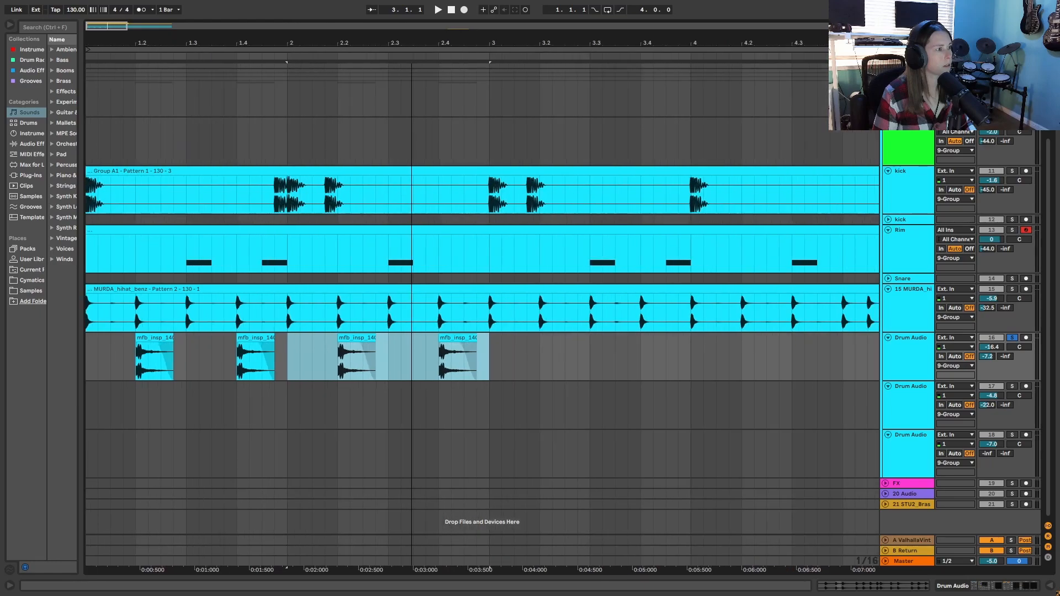
{"action": "key", "text": "ctrl+d"}
{"action": "key", "text": "ctrl+d"}
{"action": "key", "text": "ctrl+d"}
{"action": "key", "text": "ctrl+d"}
{"action": "key", "text": "ctrl+d"}
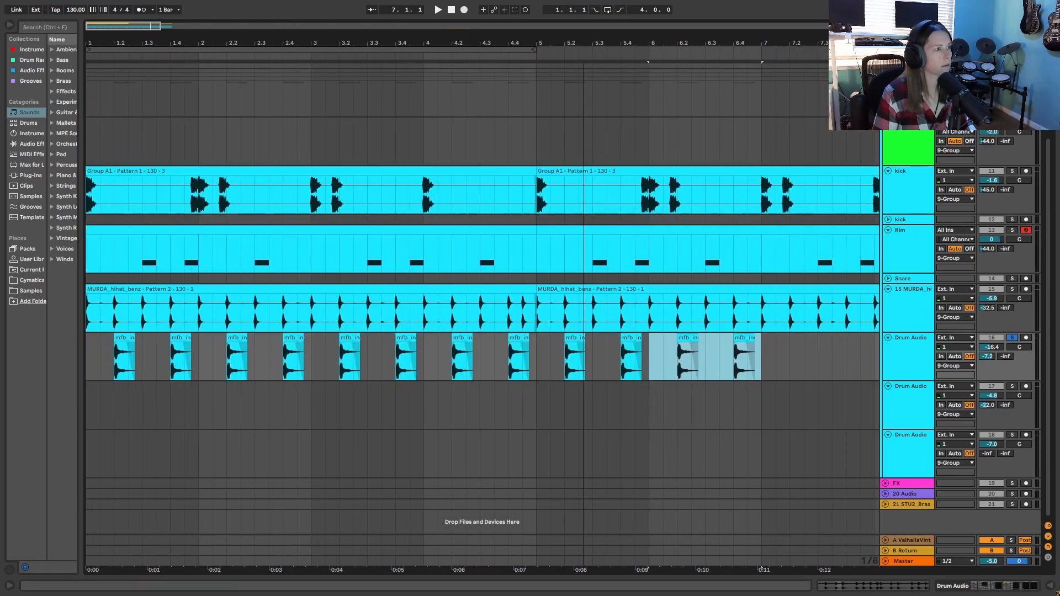
{"action": "key", "text": "minus"}
{"action": "key", "text": "ctrl+d"}
- Play the drums from bar 1 and lower the perc track 16 volume to -22.6
{"action": "left_click_drag", "start_coordinate": [417, 45], "coordinate": [419, 52]}
{"action": "left_click", "coordinate": [89, 365]}
{"action": "left_click", "coordinate": [437, 11]}
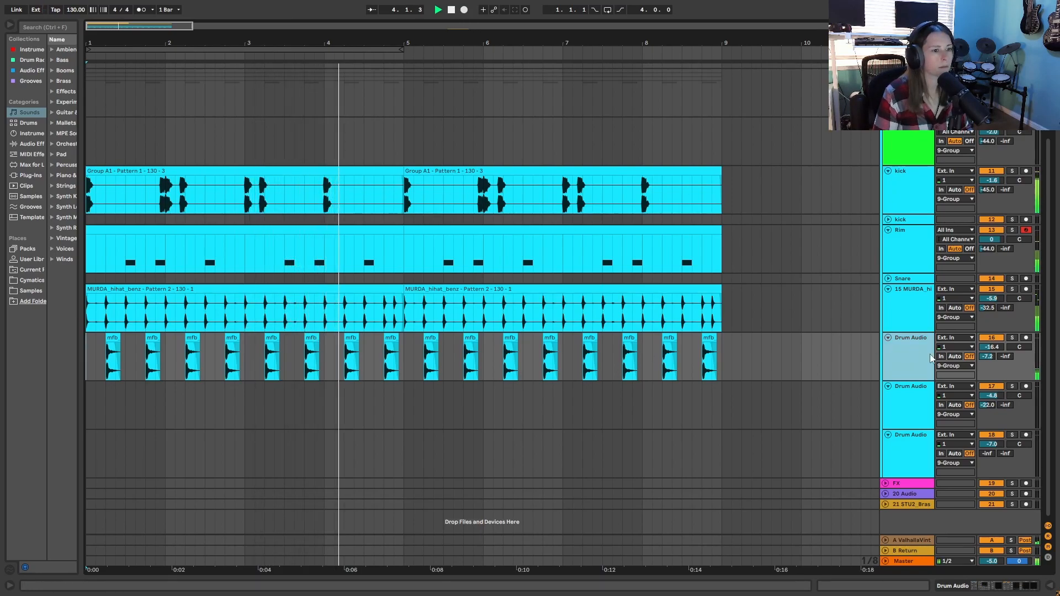
{"action": "left_click_drag", "start_coordinate": [993, 347], "coordinate": [993, 386]}
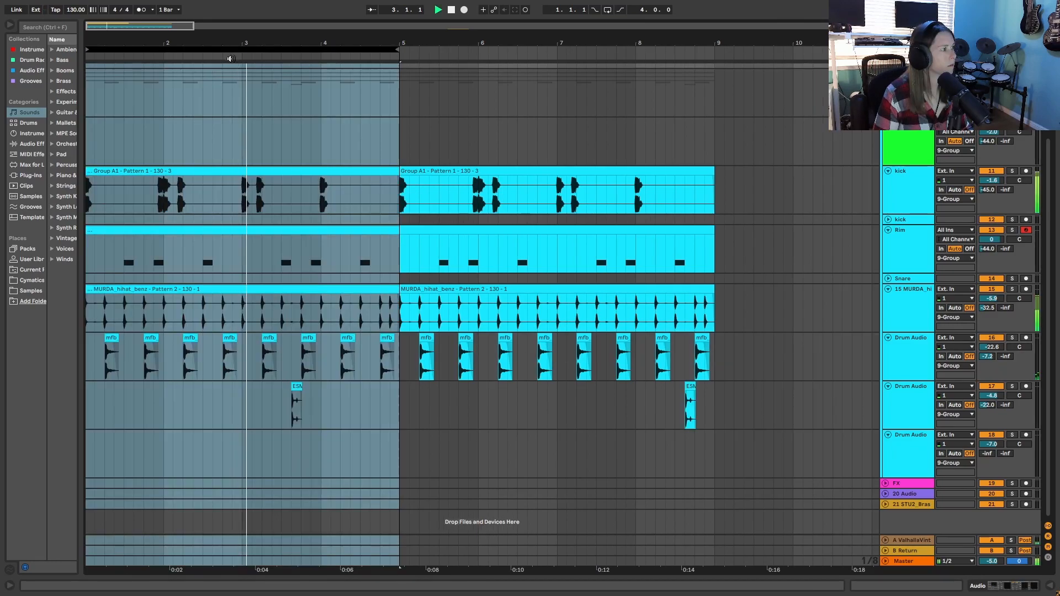
- Put the insert marker at 6.2.1 on the empty drum audio track 18 and hear the pattern through to bar 9
{"action": "left_click", "coordinate": [499, 451]}
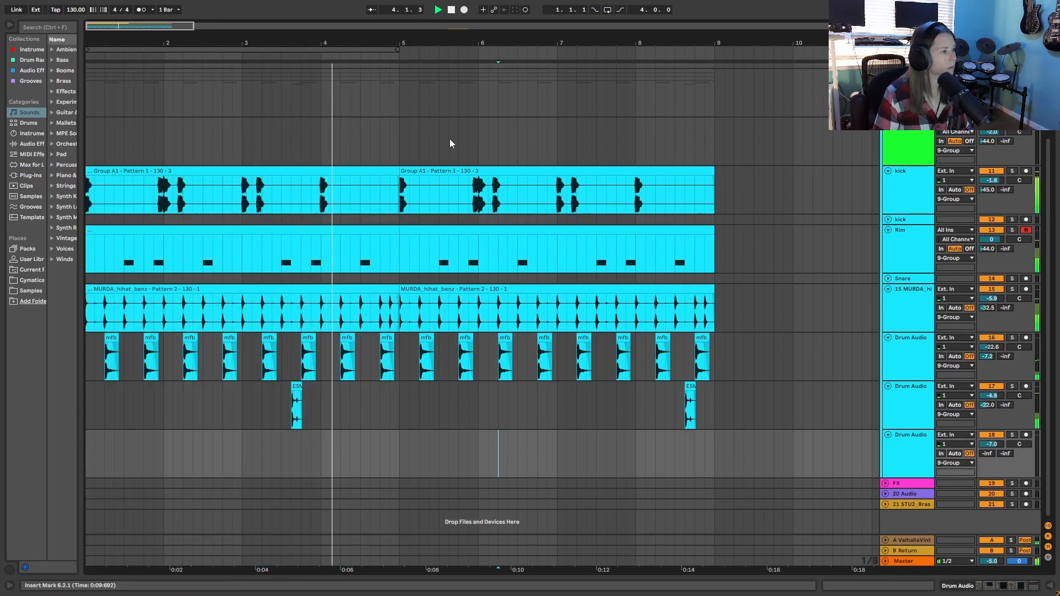
{"action": "left_click_drag", "start_coordinate": [516, 40], "coordinate": [516, 31]}
{"action": "left_click_drag", "start_coordinate": [394, 40], "coordinate": [394, 40]}
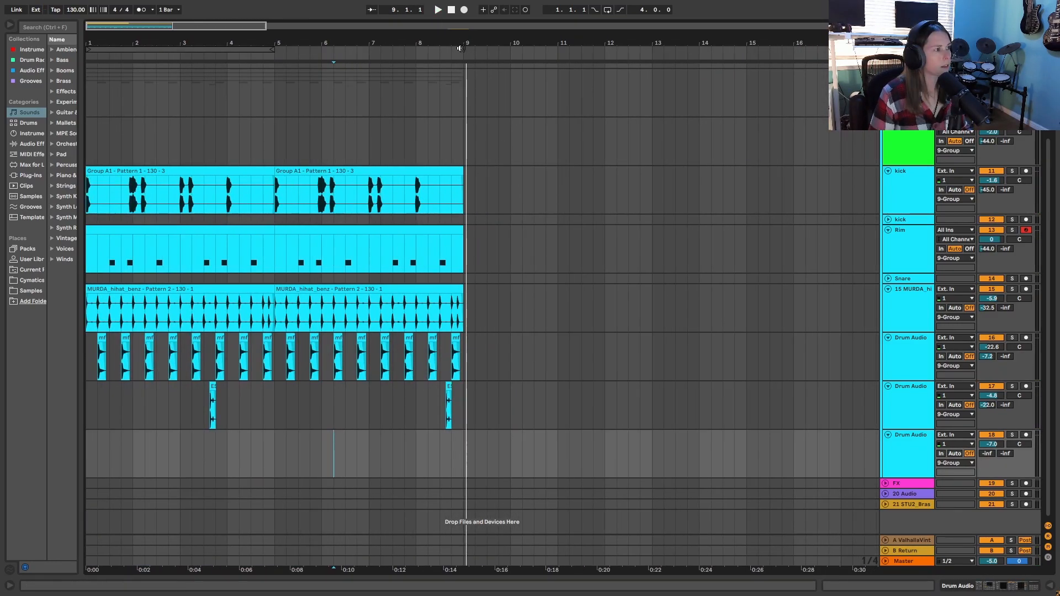
{"action": "left_click_drag", "start_coordinate": [469, 40], "coordinate": [443, 37]}
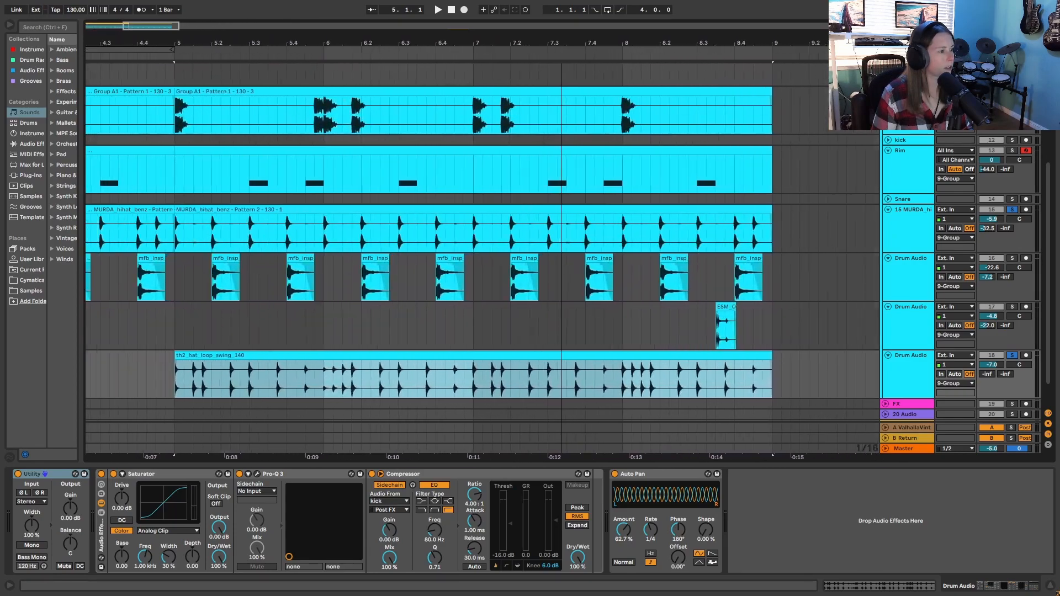
{"action": "left_click_drag", "start_coordinate": [561, 42], "coordinate": [562, 43]}
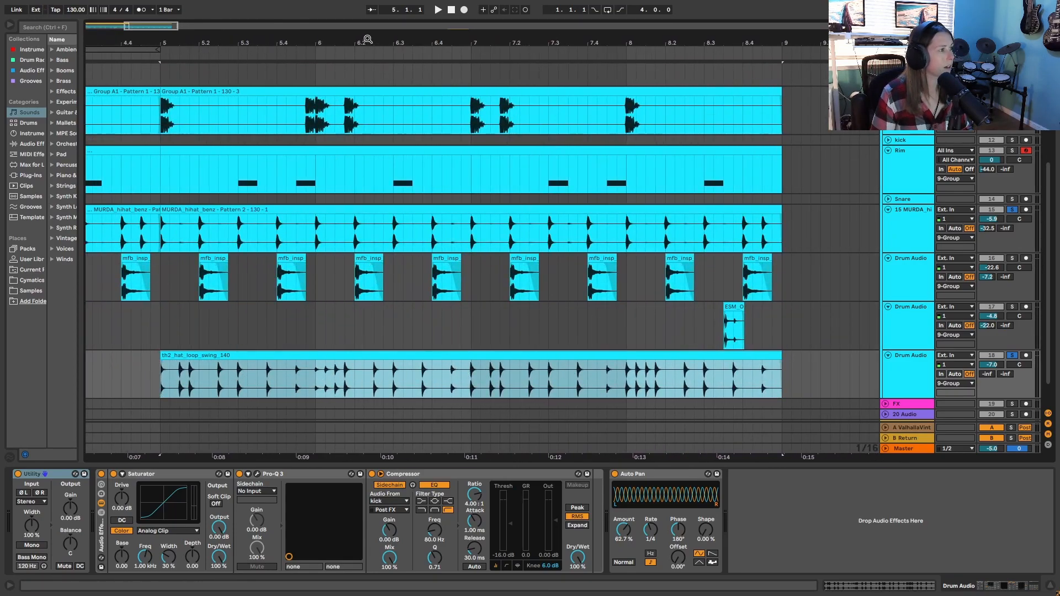
- Listen to the soloed th2_hat_loop_swing_140 clip on track 18 from 5.3.1
{"action": "left_click_drag", "start_coordinate": [368, 40], "coordinate": [368, 25]}
{"action": "left_click", "coordinate": [316, 371]}
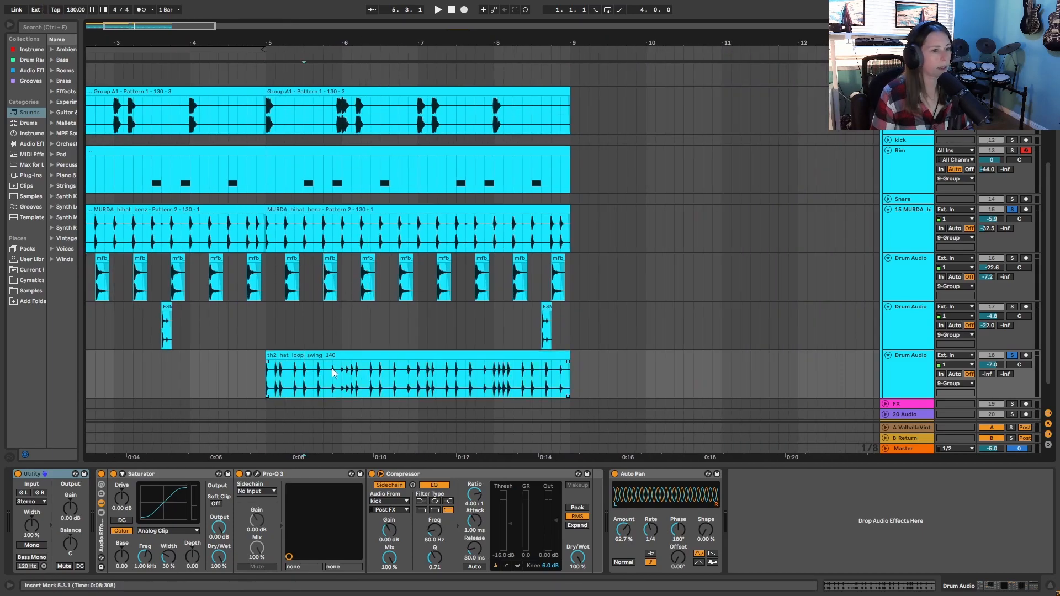
{"action": "left_click", "coordinate": [442, 7]}
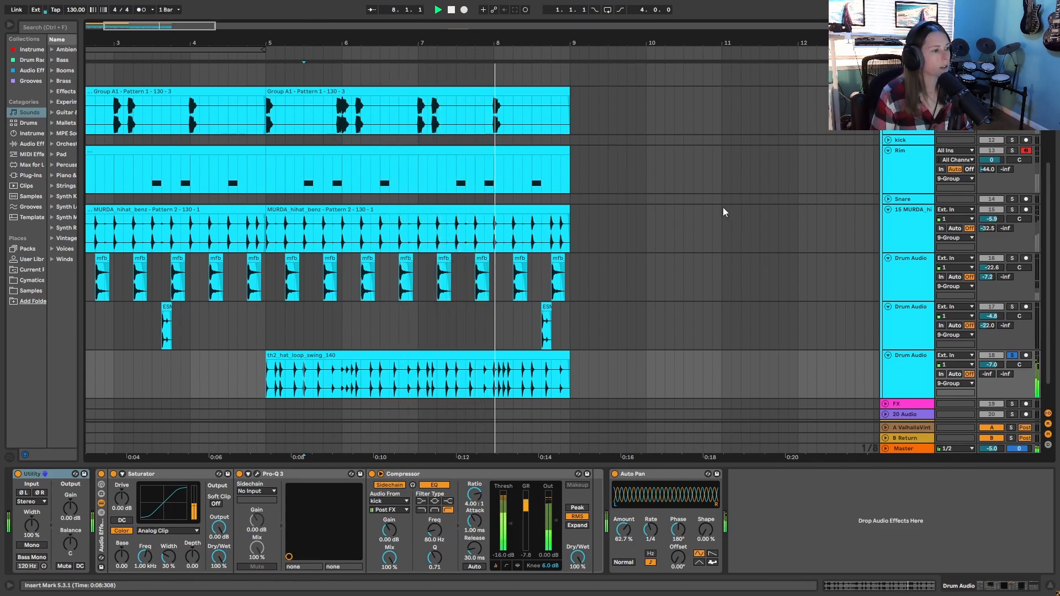
{"action": "left_click", "coordinate": [452, 11]}
- Solo the MURDA_hihat_benz track together with the swing hat loop and play both from bar 5
{"action": "left_click", "coordinate": [416, 210]}
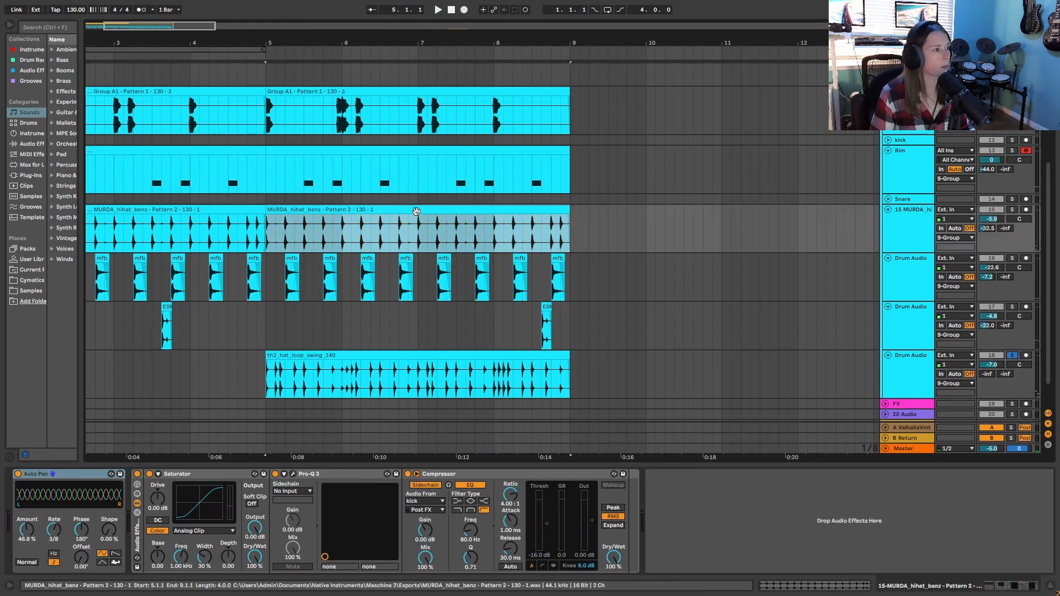
{"action": "left_click", "coordinate": [1013, 210]}
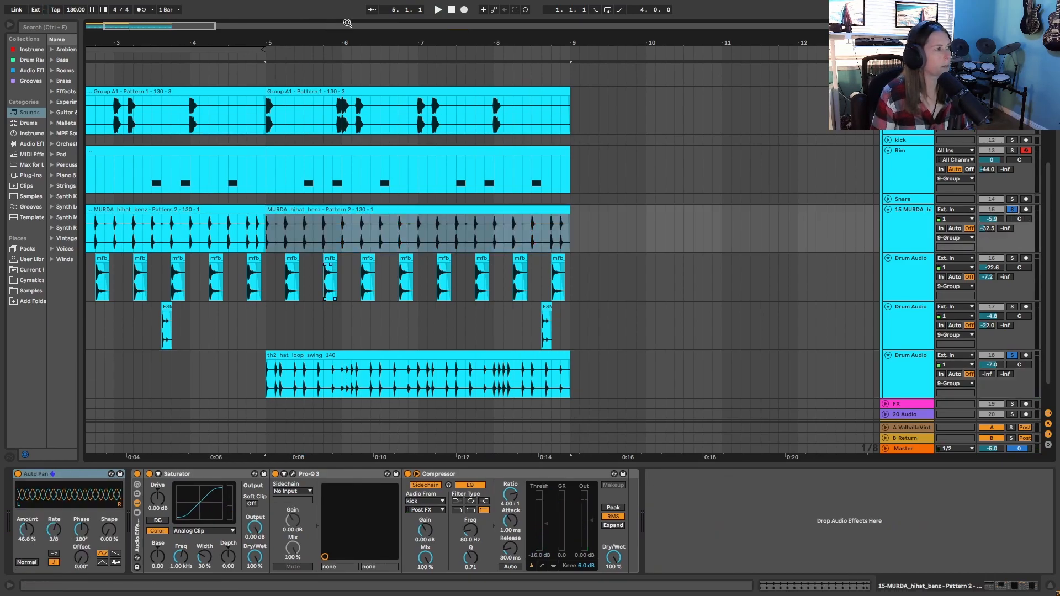
{"action": "left_click", "coordinate": [436, 13]}
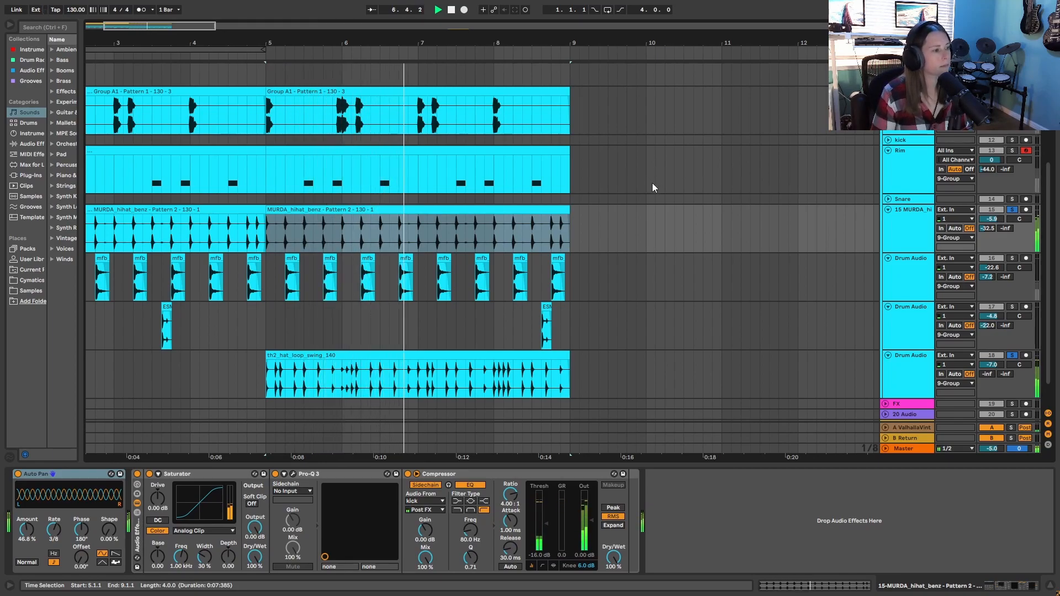
{"action": "left_click", "coordinate": [451, 11]}
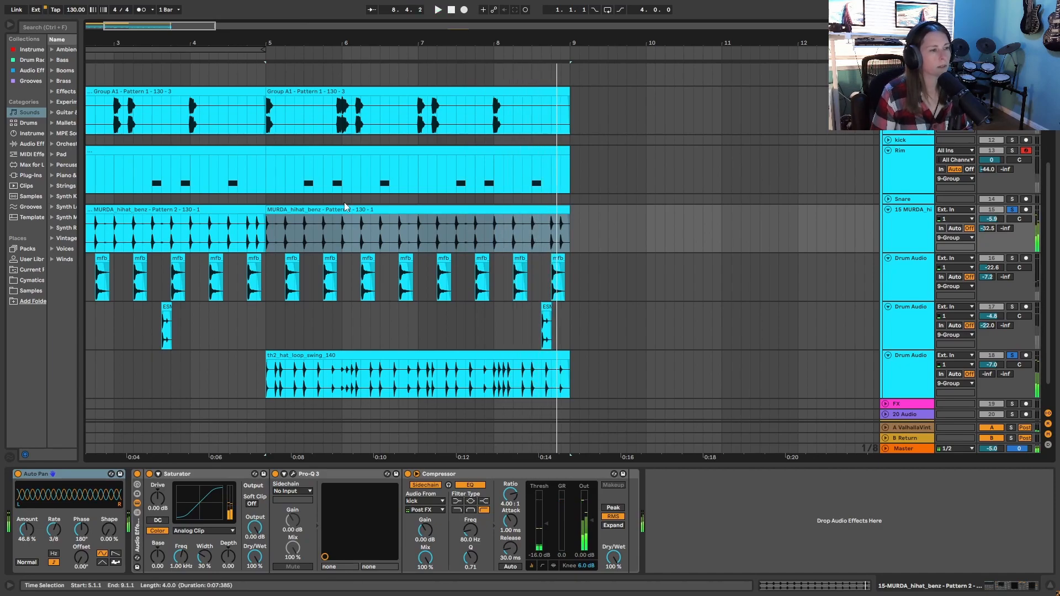
- Play the full drum arrangement without solos from bar 5, starting at the second kick clip, up to bar 9
{"action": "scroll", "coordinate": [420, 278], "scroll_direction": "up", "scroll_amount": 2}
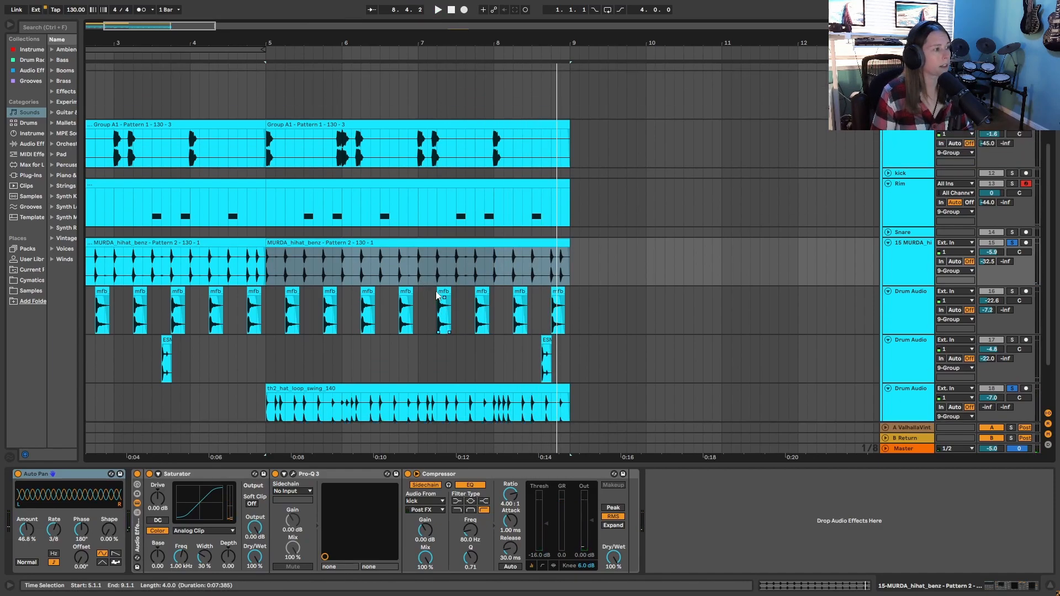
{"action": "left_click", "coordinate": [309, 138]}
{"action": "key", "text": "space"}
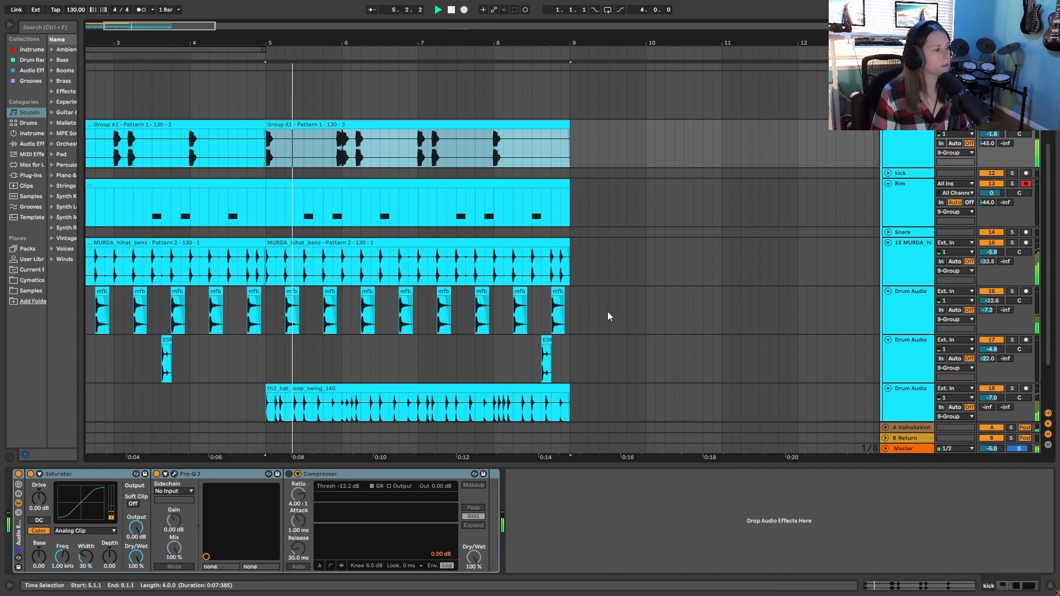
{"action": "scroll", "coordinate": [657, 246], "scroll_direction": "down", "scroll_amount": 1}
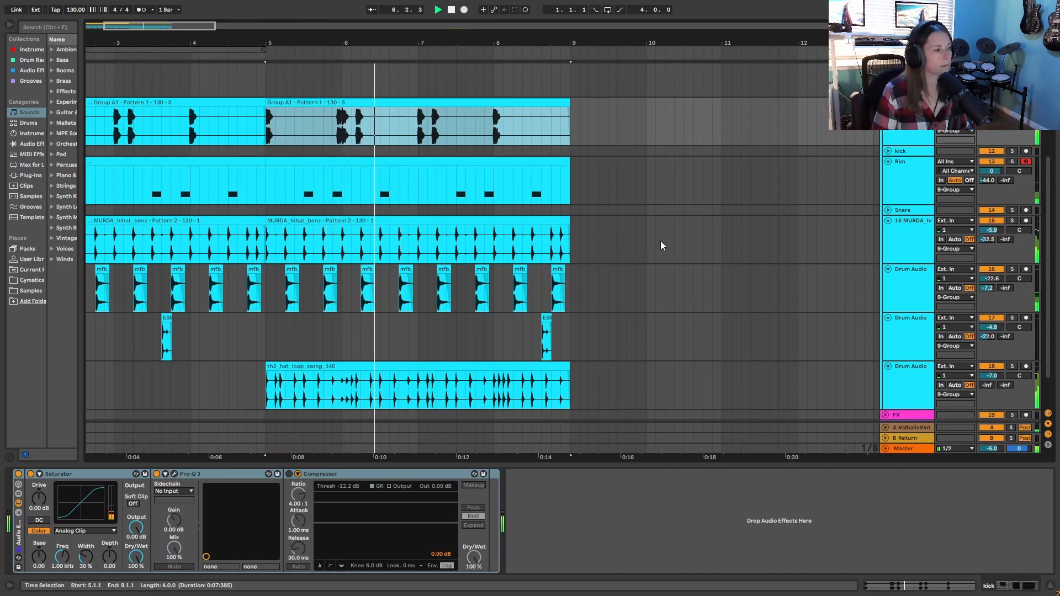
{"action": "left_click_drag", "start_coordinate": [593, 41], "coordinate": [593, 19]}
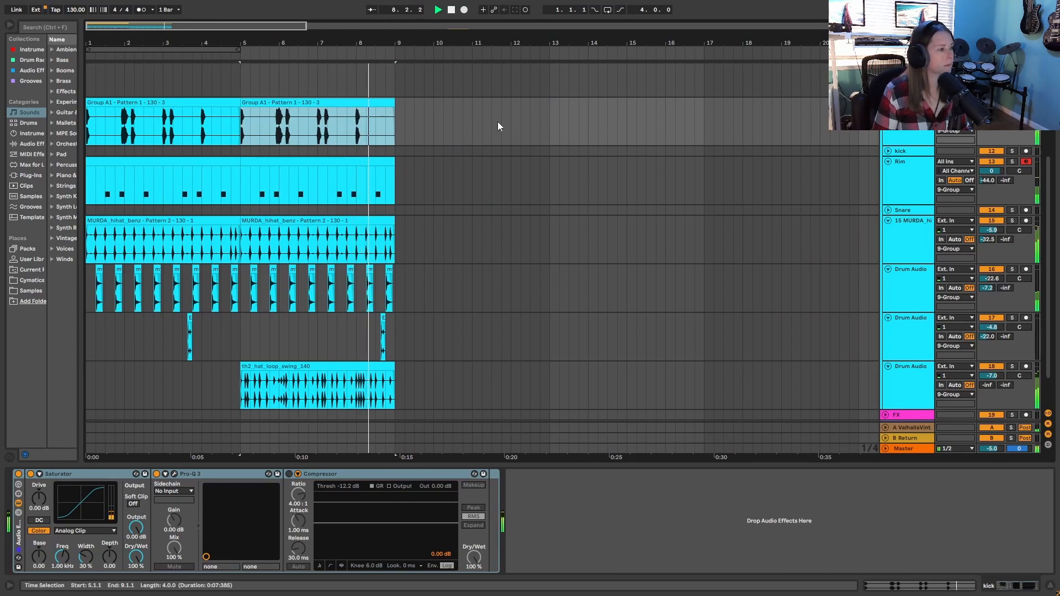
{"action": "left_click", "coordinate": [451, 10]}
- Record a bass line on the Bass track from bar 5 and select its F0 note near 1.4.2 in an enlarged note editor
{"action": "scroll", "coordinate": [207, 254], "scroll_direction": "up", "scroll_amount": 2}
{"action": "left_click_drag", "start_coordinate": [395, 41], "coordinate": [472, 40]}
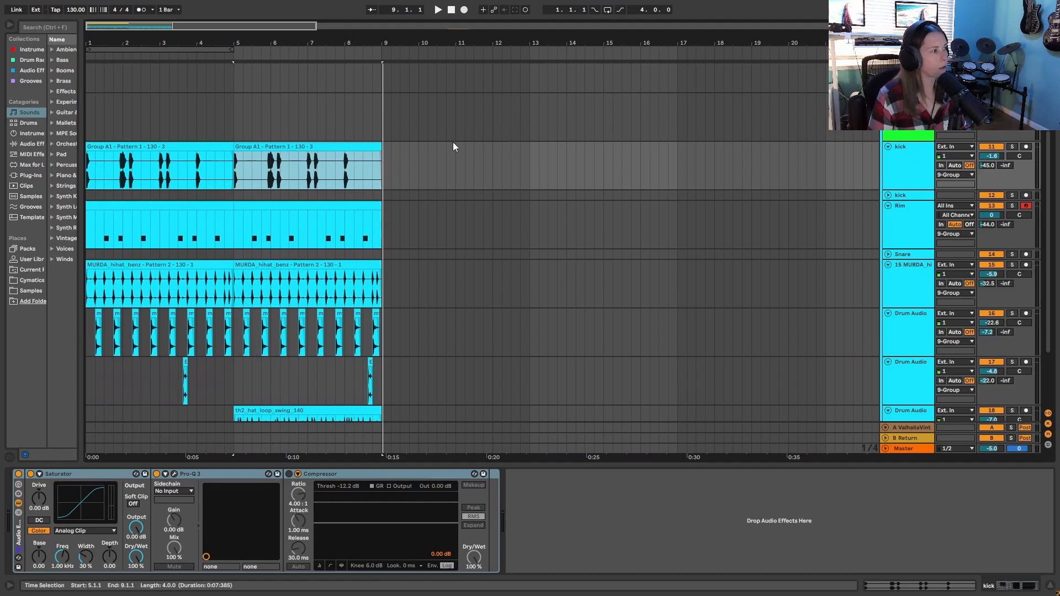
{"action": "scroll", "coordinate": [436, 252], "scroll_direction": "up", "scroll_amount": 5}
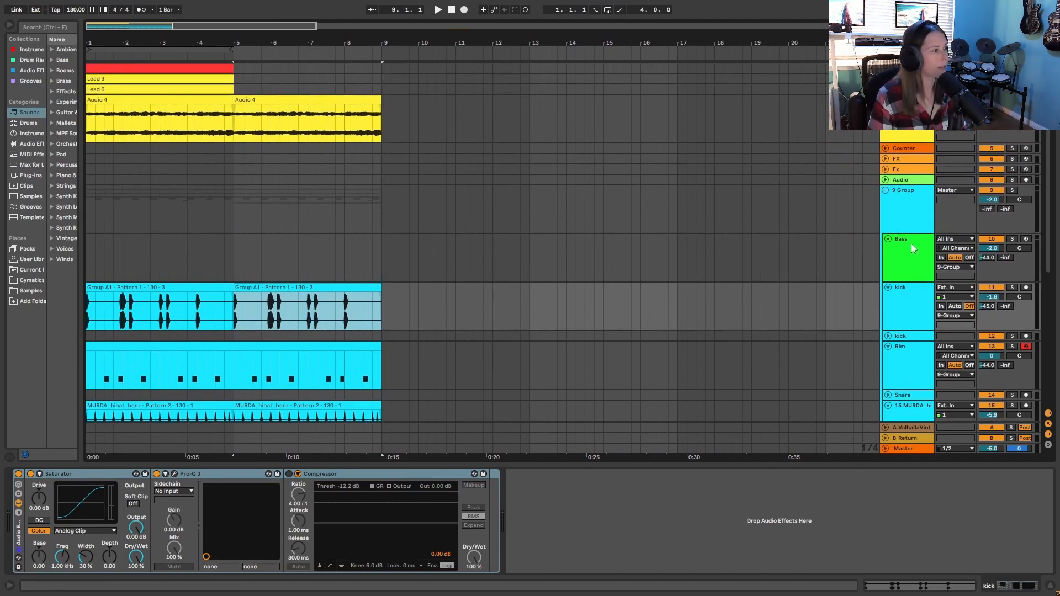
{"action": "left_click", "coordinate": [911, 244]}
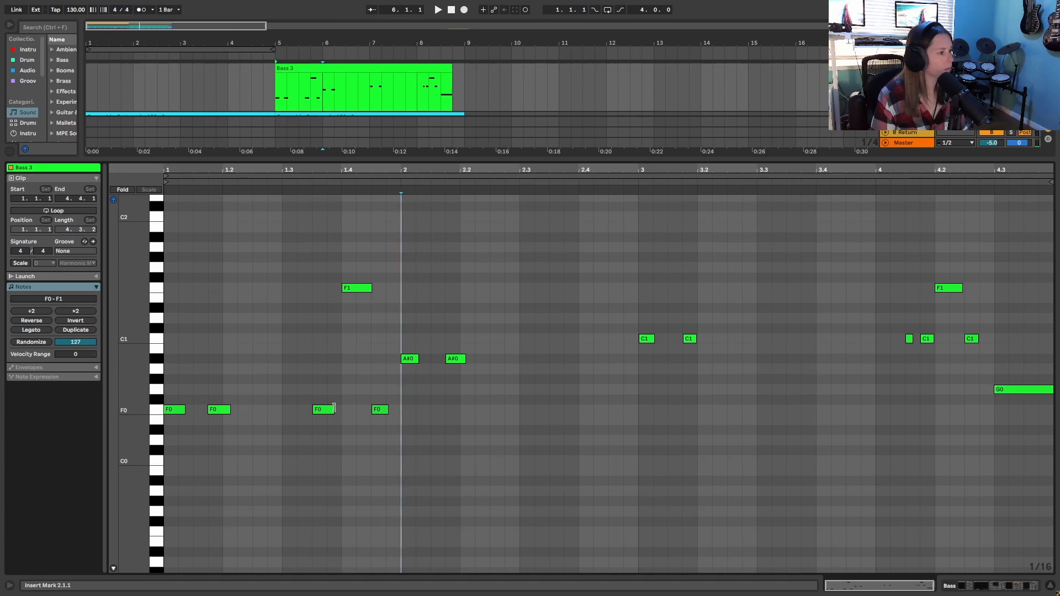
{"action": "left_click_drag", "start_coordinate": [334, 408], "coordinate": [344, 408]}
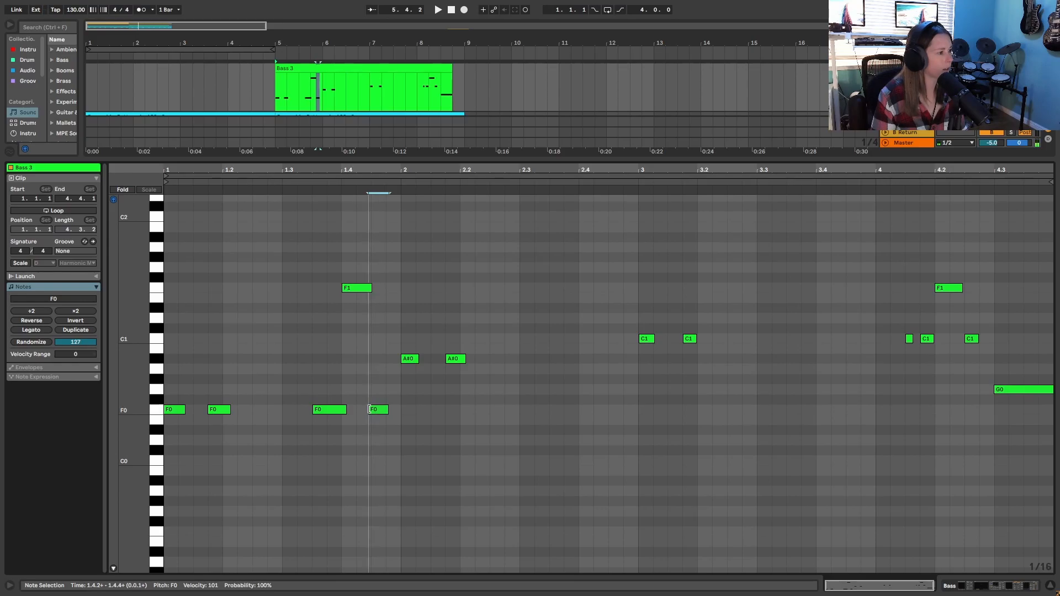
{"action": "left_click", "coordinate": [368, 409]}
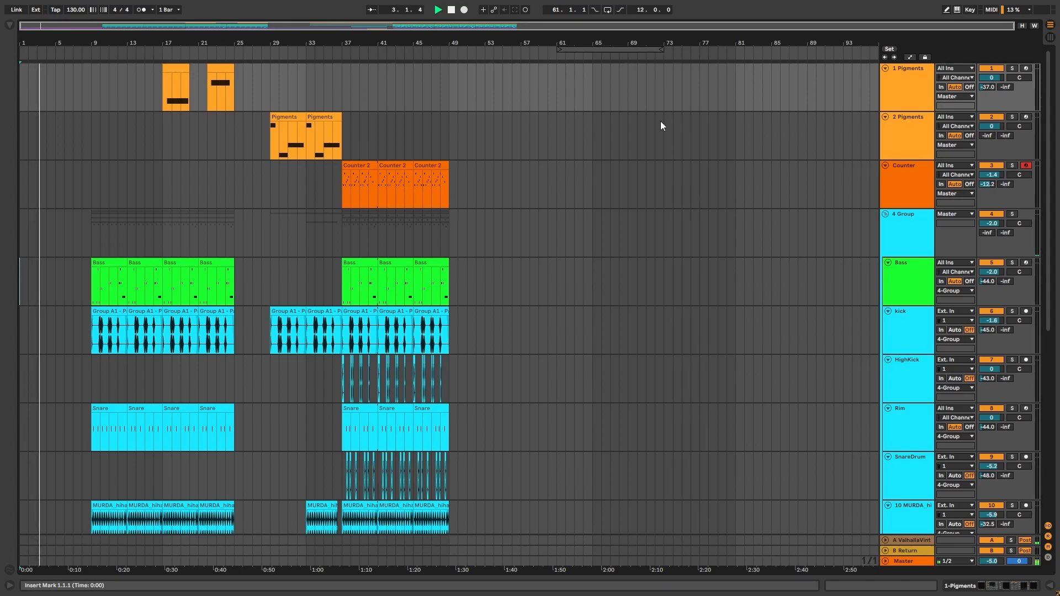
- Play the finished arrangement from bar 1 and review its tracks, from the Pigments parts to the FX and brass audio
{"action": "scroll", "coordinate": [661, 126], "scroll_direction": "down", "scroll_amount": 2}
{"action": "scroll", "coordinate": [662, 127], "scroll_direction": "down", "scroll_amount": 5}
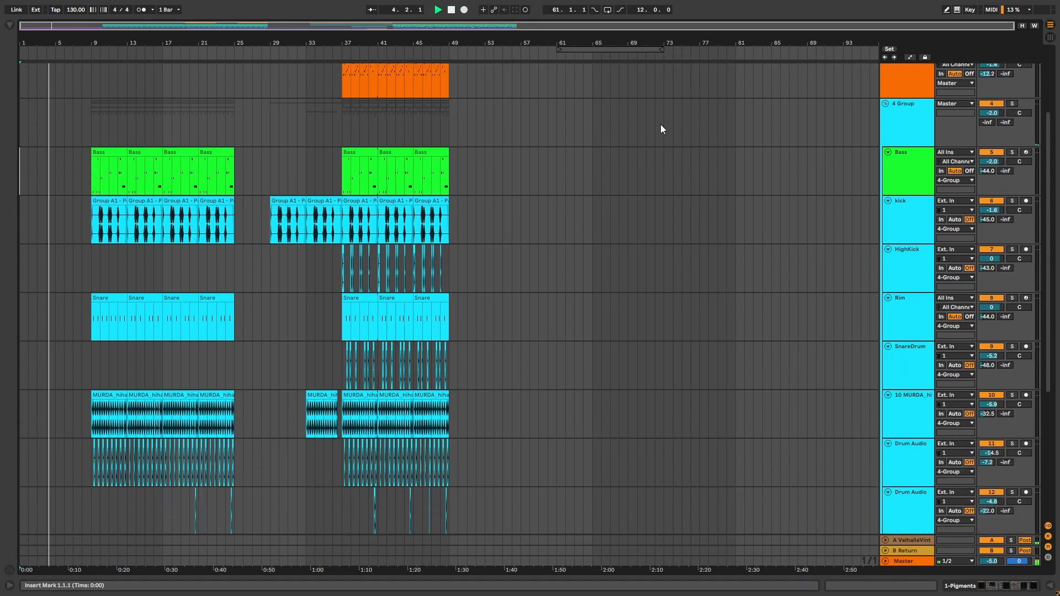
{"action": "scroll", "coordinate": [662, 126], "scroll_direction": "down", "scroll_amount": 5}
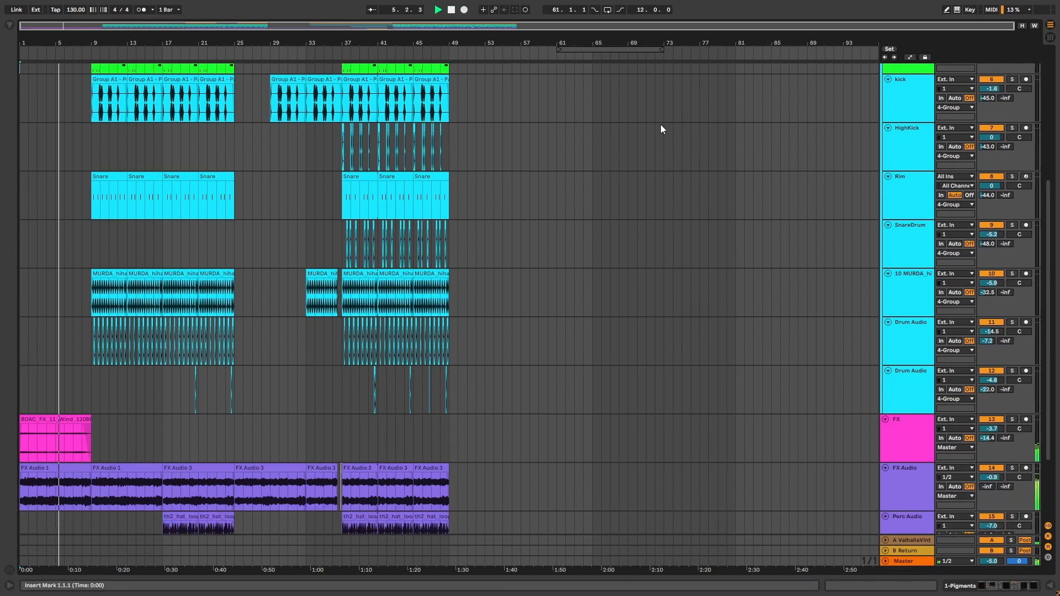
{"action": "scroll", "coordinate": [661, 128], "scroll_direction": "down", "scroll_amount": 1}
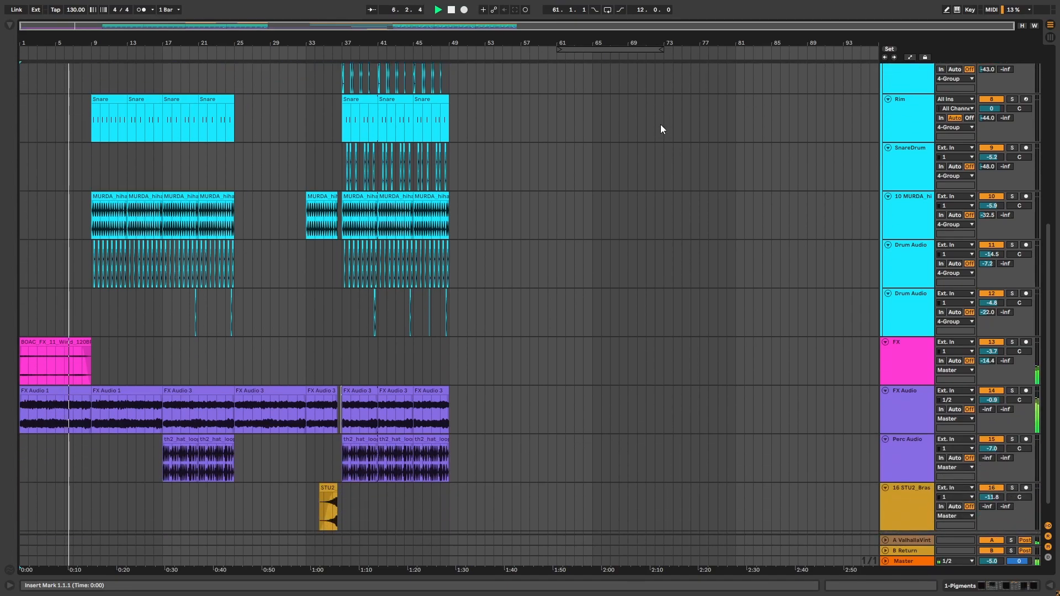
{"action": "scroll", "coordinate": [661, 129], "scroll_direction": "up", "scroll_amount": 1}
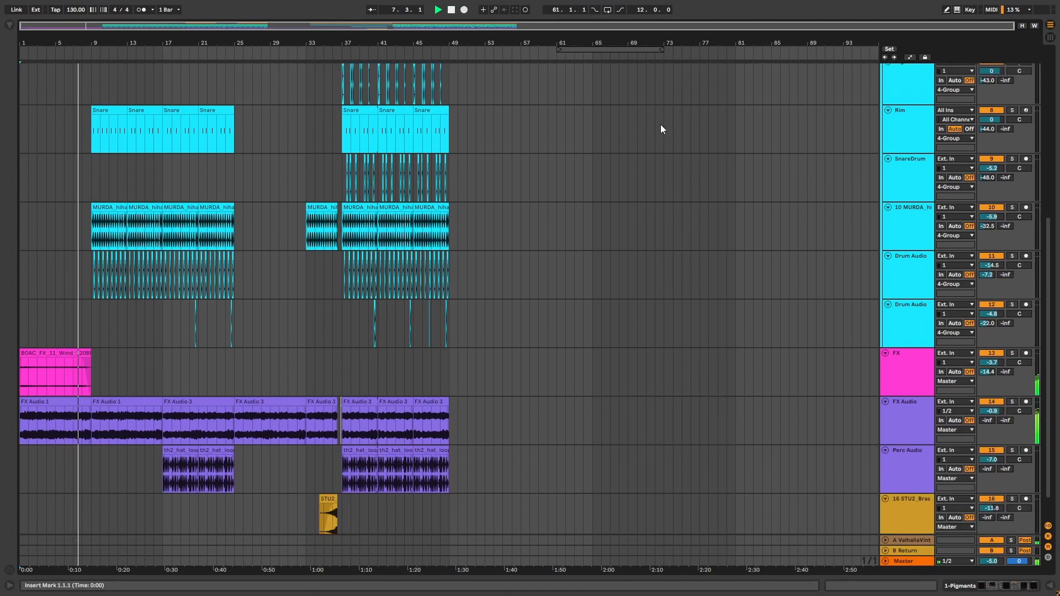
{"action": "scroll", "coordinate": [661, 126], "scroll_direction": "up", "scroll_amount": 3}
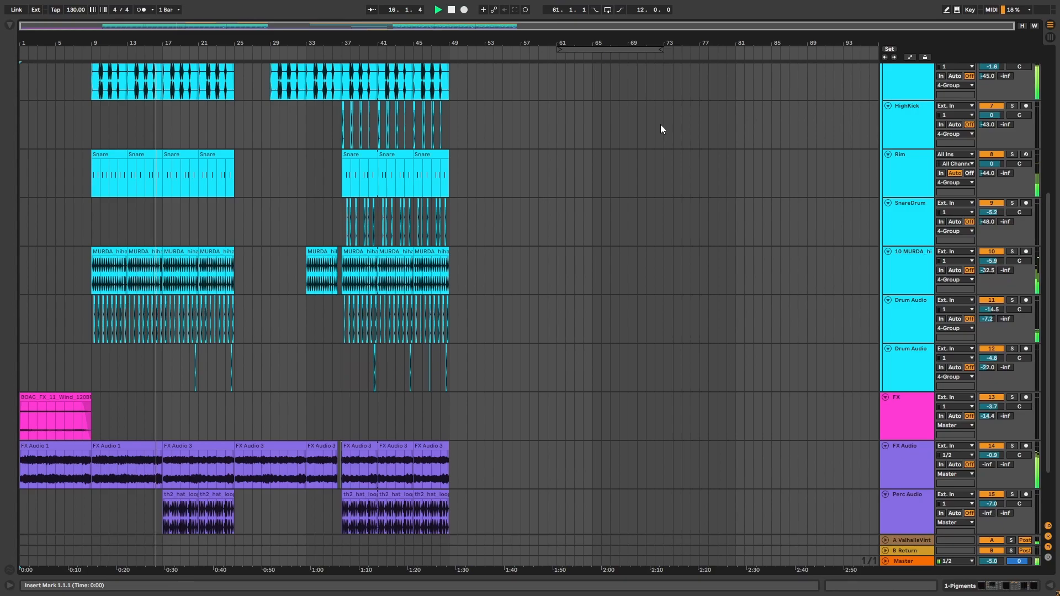
{"action": "scroll", "coordinate": [660, 125], "scroll_direction": "up", "scroll_amount": 5}
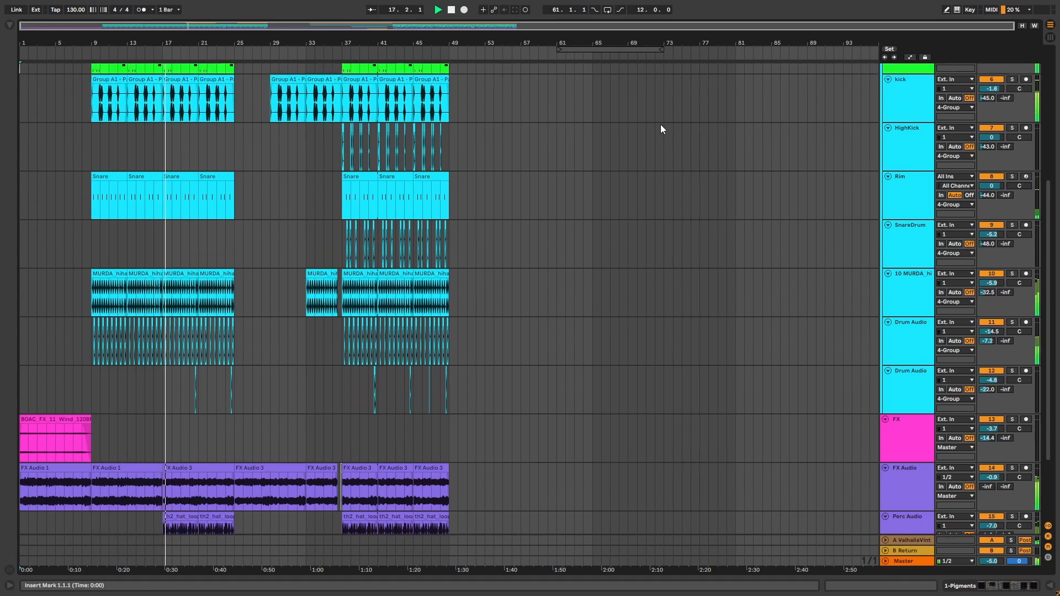
{"action": "scroll", "coordinate": [660, 125], "scroll_direction": "up", "scroll_amount": 5}
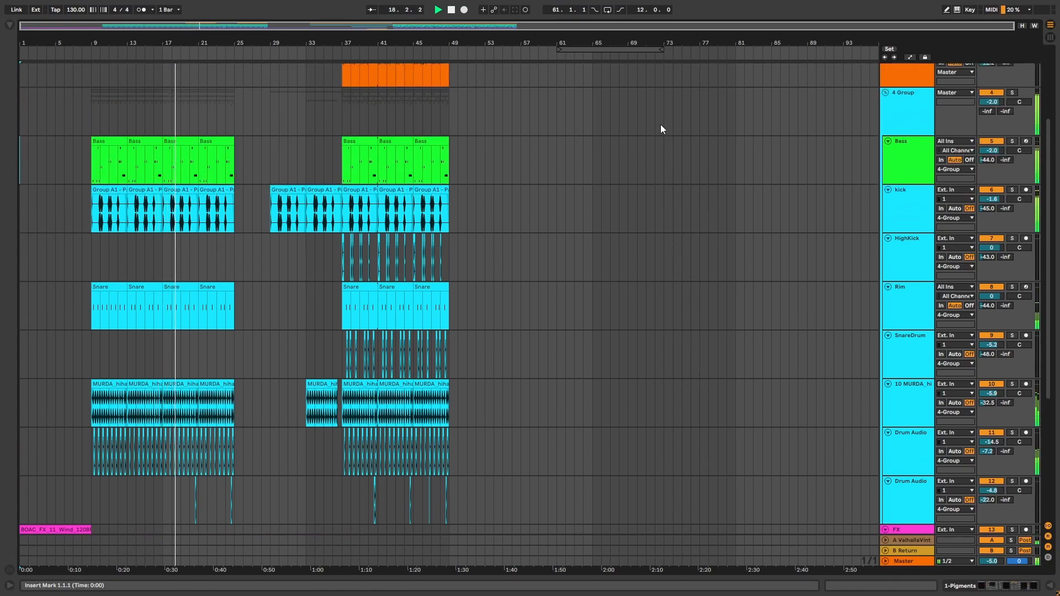
{"action": "scroll", "coordinate": [661, 124], "scroll_direction": "up", "scroll_amount": 3}
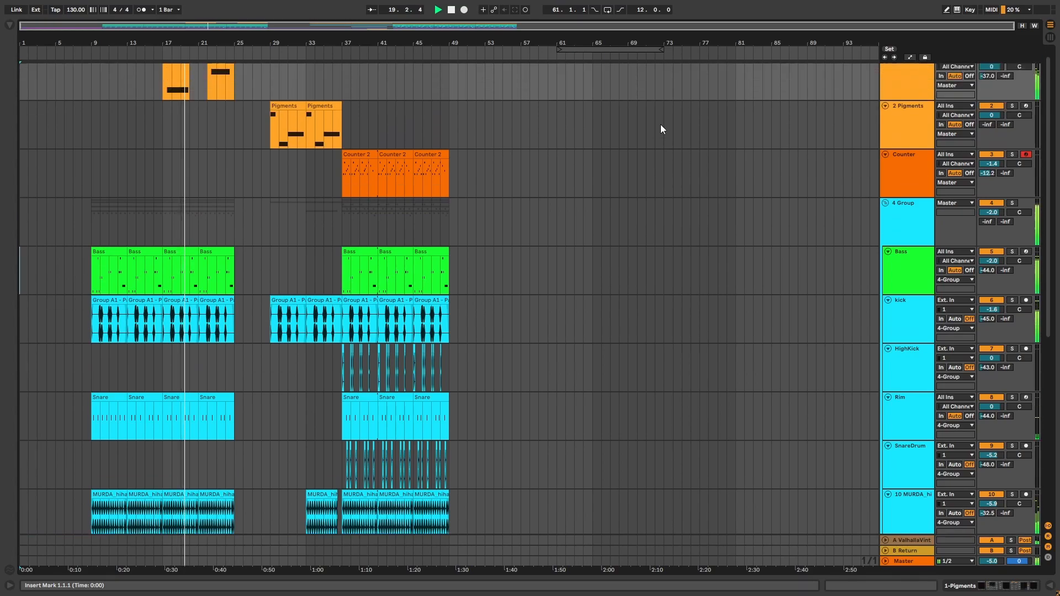
{"action": "scroll", "coordinate": [660, 124], "scroll_direction": "down", "scroll_amount": 1}
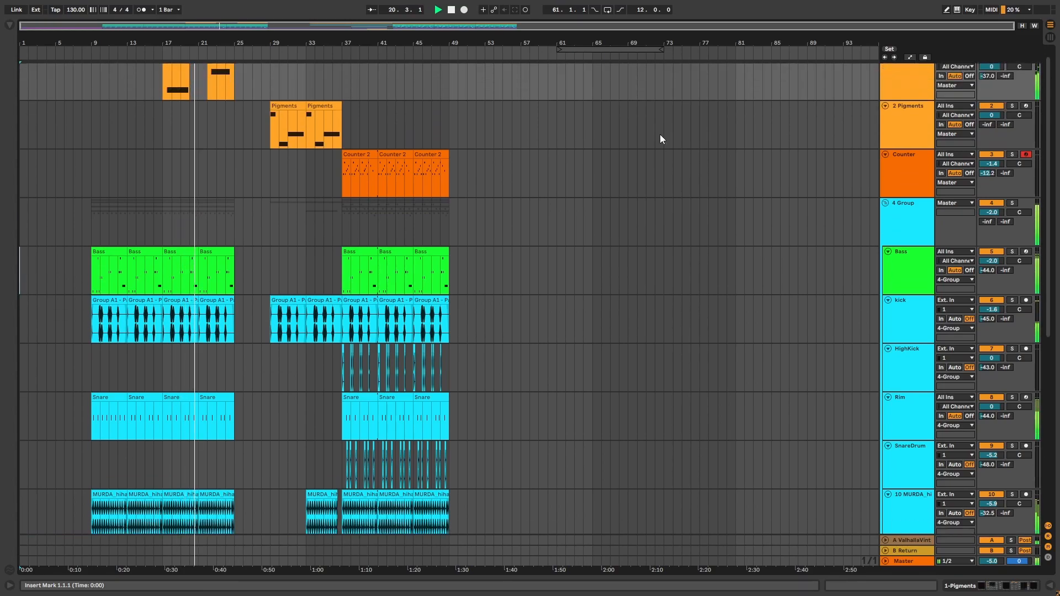